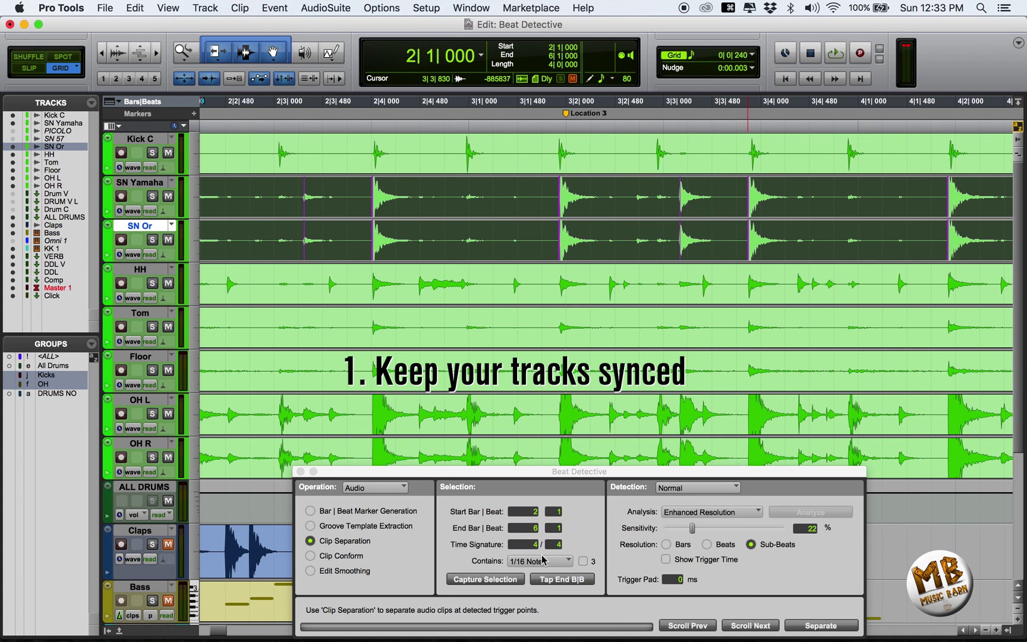
# Separate the selected SN Yamaha and SN Or clips at their trigger points and conform them to the grid at 100% strength
pyautogui.click(825, 627)
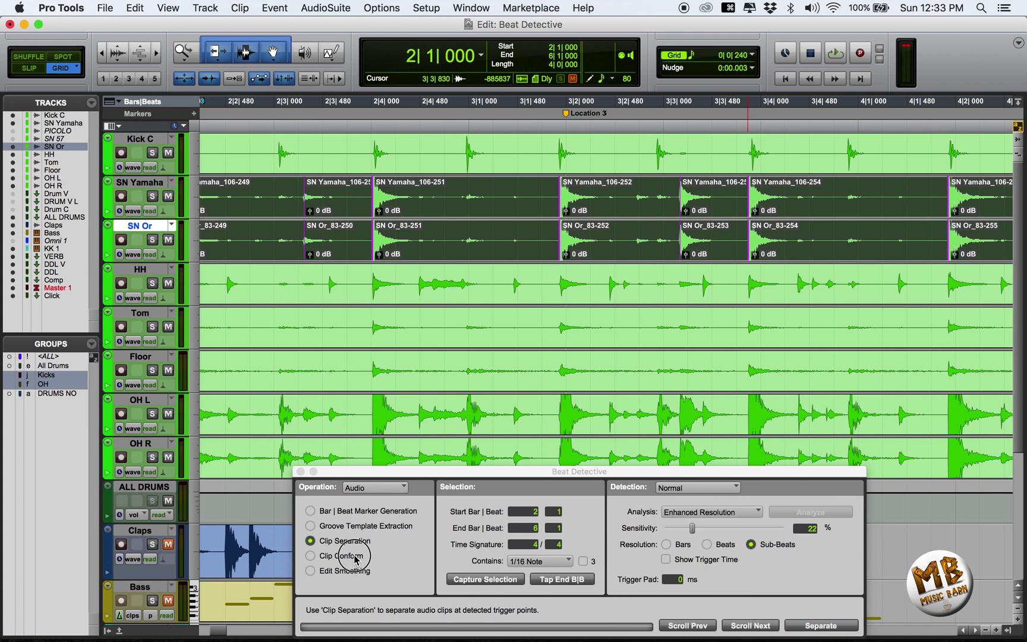
pyautogui.click(311, 556)
pyautogui.click(808, 626)
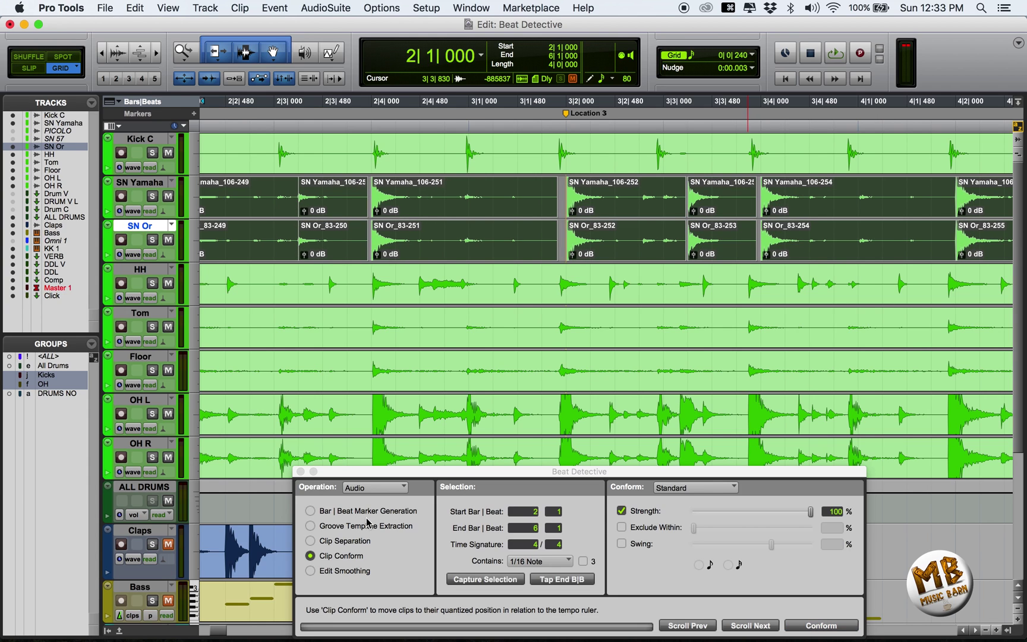
# Smooth the edits on both snare tracks using Fill And Crossfade with a 5 ms crossfade length
pyautogui.click(310, 571)
pyautogui.click(835, 628)
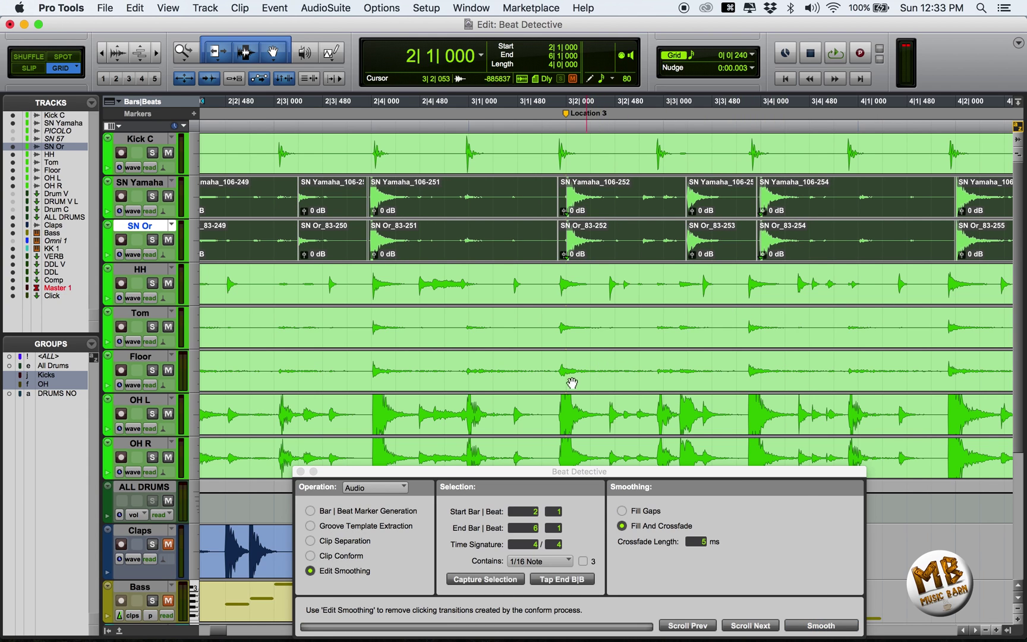
# Move the OH L and OH R tracks directly below the SN Or track
pyautogui.click(144, 402)
pyautogui.keyDown('shift'); pyautogui.click(137, 443); pyautogui.keyUp('shift')
pyautogui.moveTo(146, 406); pyautogui.dragTo(210, 273)
# Examine the hit at 3|2|000 closely, comparing the timing of the snare clips with the overhead tracks
pyautogui.click(569, 205)
pyautogui.press('t')
pyautogui.press('t')
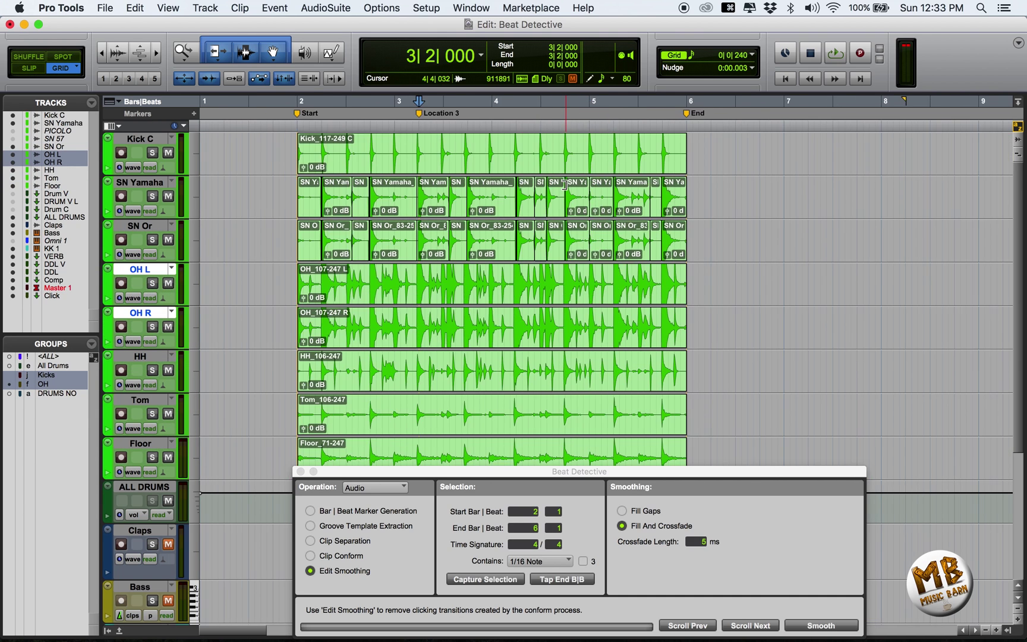
pyautogui.press('r')
pyautogui.press('r')
pyautogui.press('r')
pyautogui.press('r')
pyautogui.press('r')
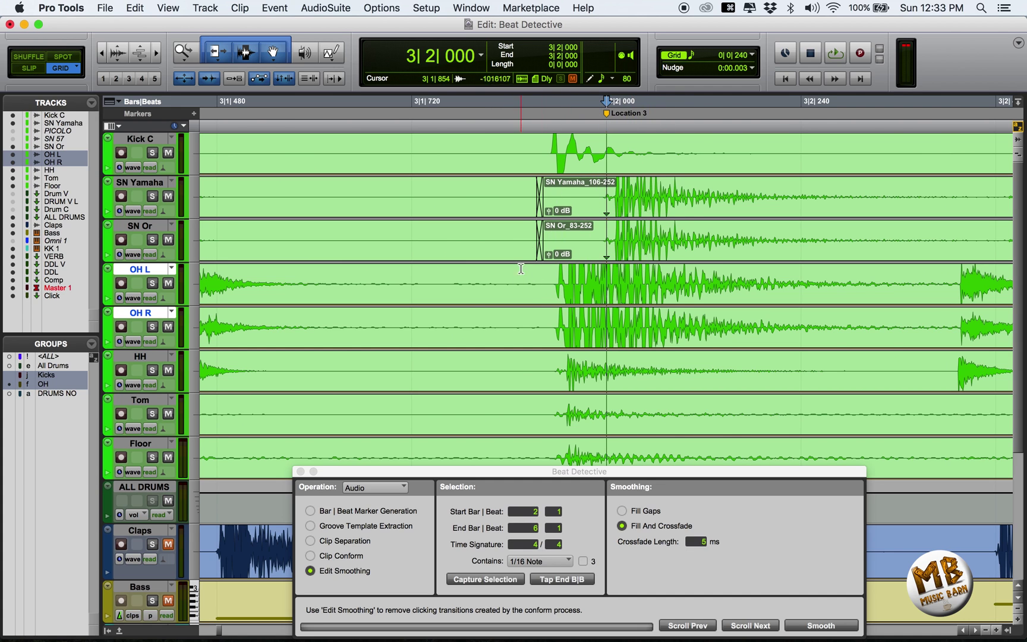
pyautogui.press('r')
pyautogui.press('r')
pyautogui.press('r')
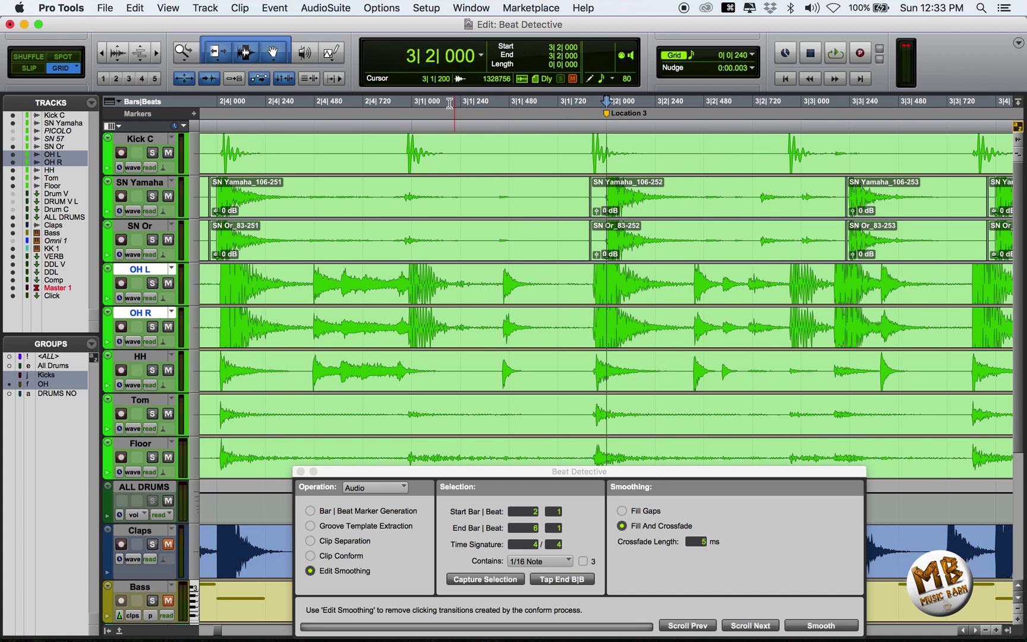
# Play the range 3|1|000 to 3|3|000, muting and unmuting the two snare tracks to compare the sound
pyautogui.moveTo(416, 102); pyautogui.dragTo(812, 104)
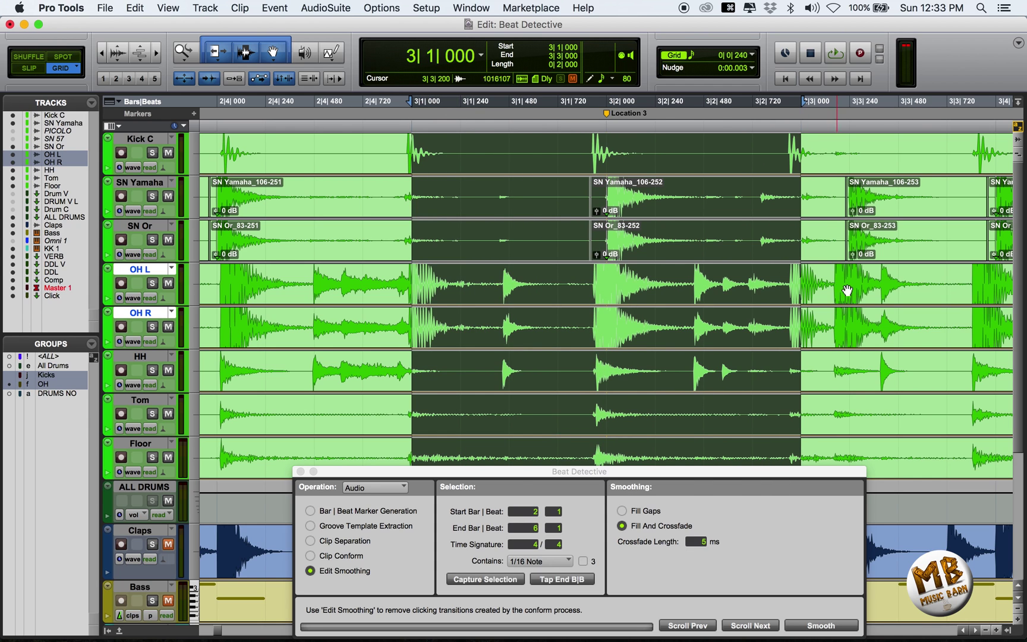
pyautogui.press('space')
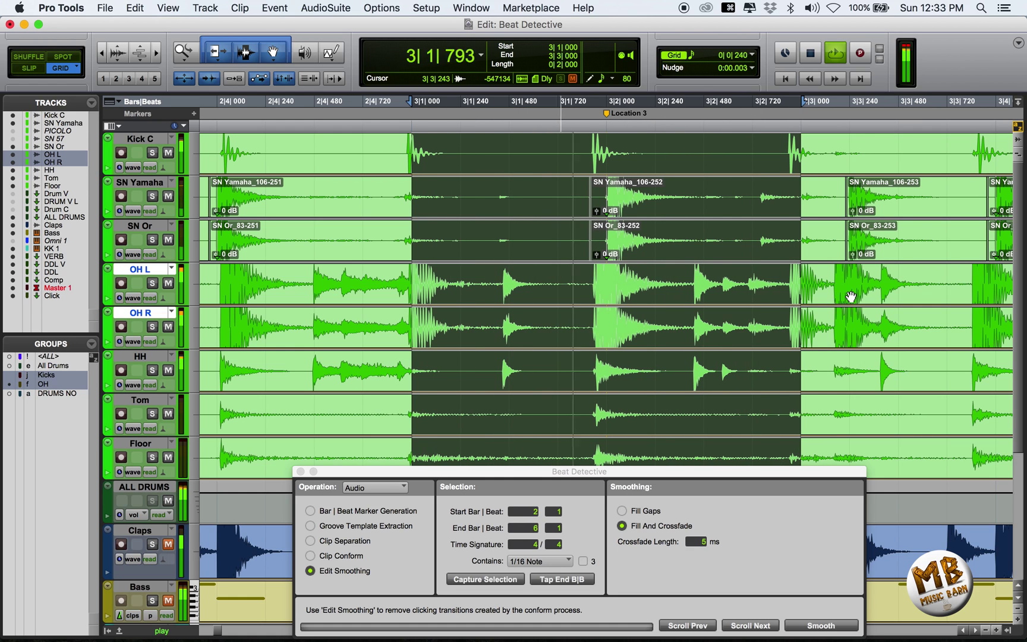
pyautogui.click(170, 197)
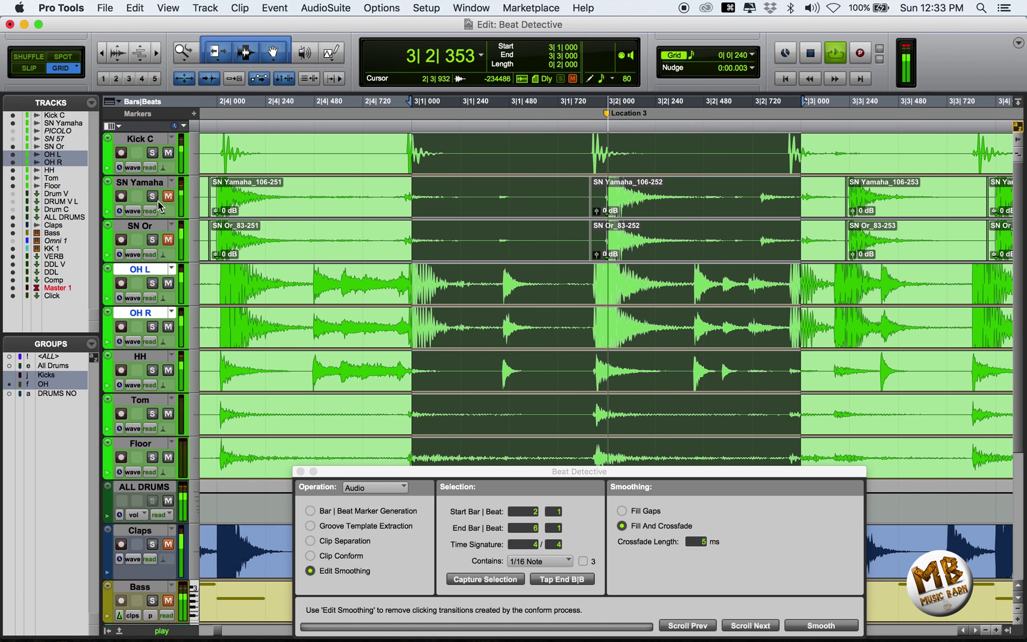
pyautogui.click(168, 197)
pyautogui.click(169, 240)
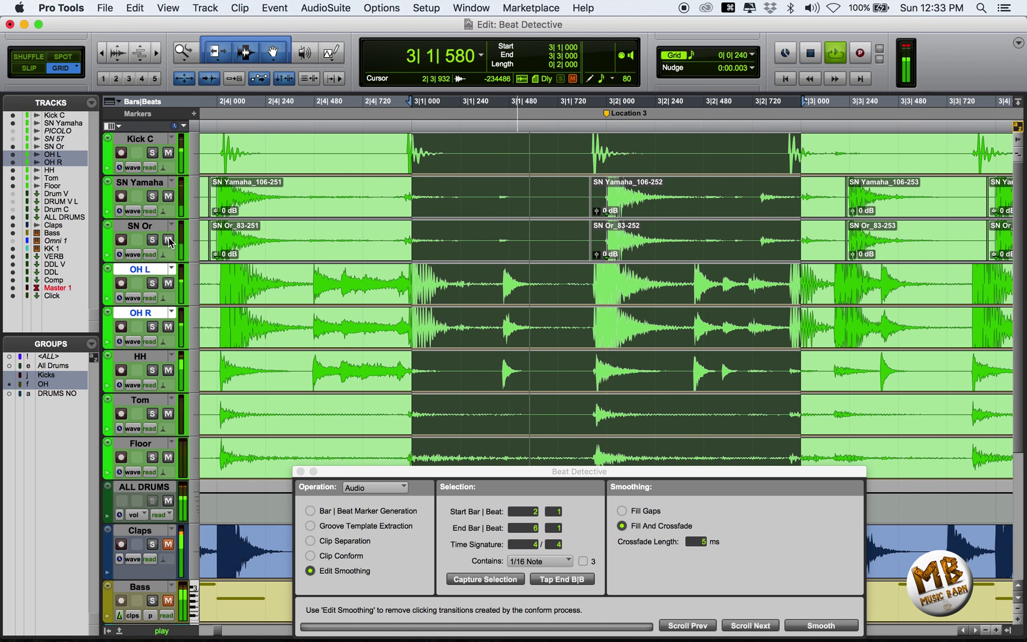
pyautogui.press('space')
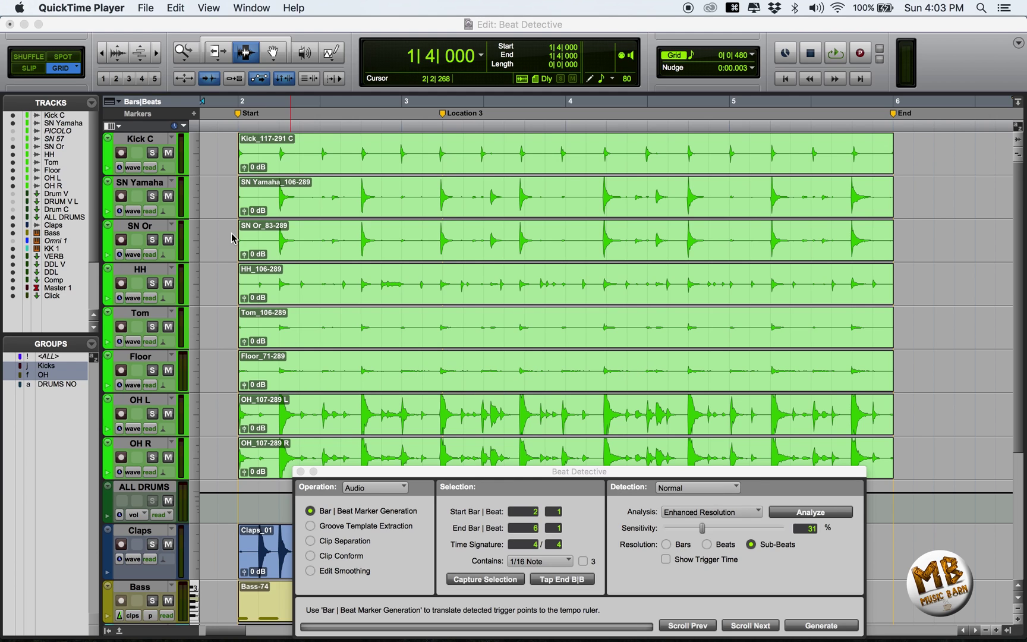
# Create an Edit and Mix group named All Drums with ID e from the tracks Kick C through OH R
pyautogui.click(138, 140)
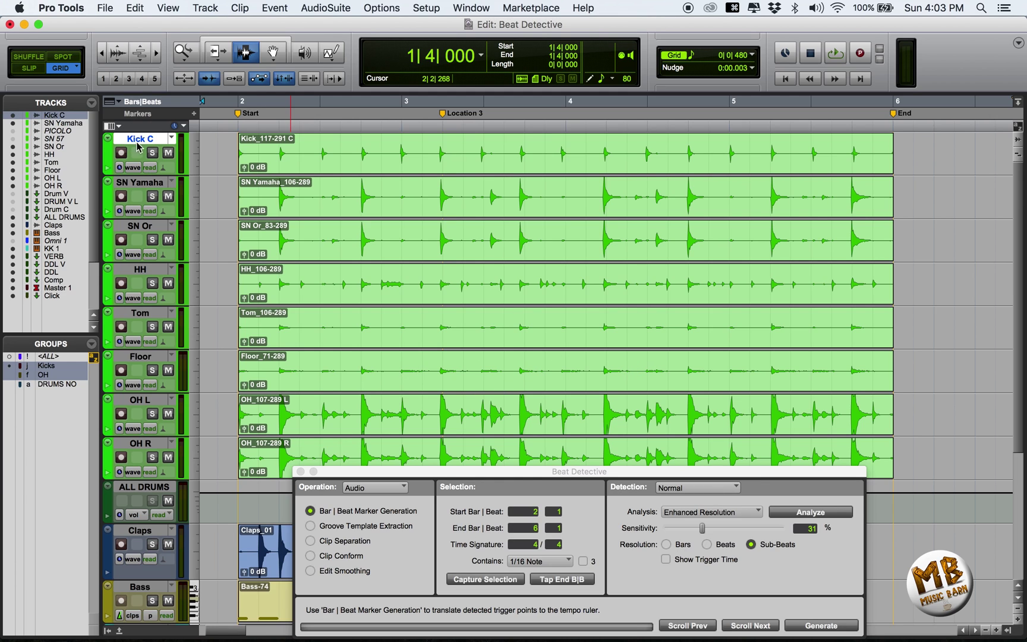
pyautogui.keyDown('shift'); pyautogui.click(151, 448); pyautogui.keyUp('shift')
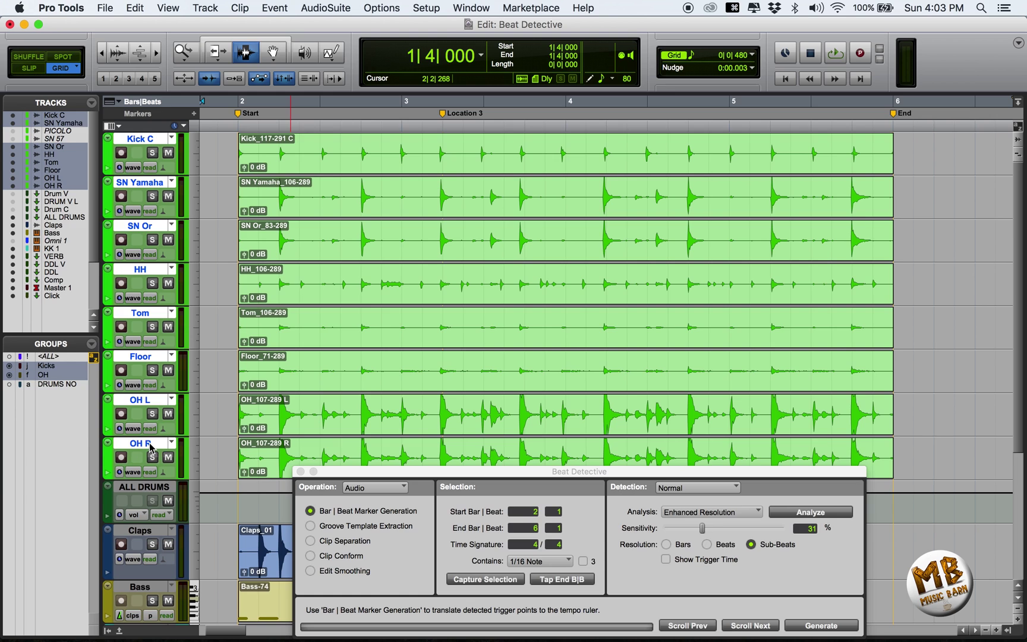
pyautogui.press('super+g')
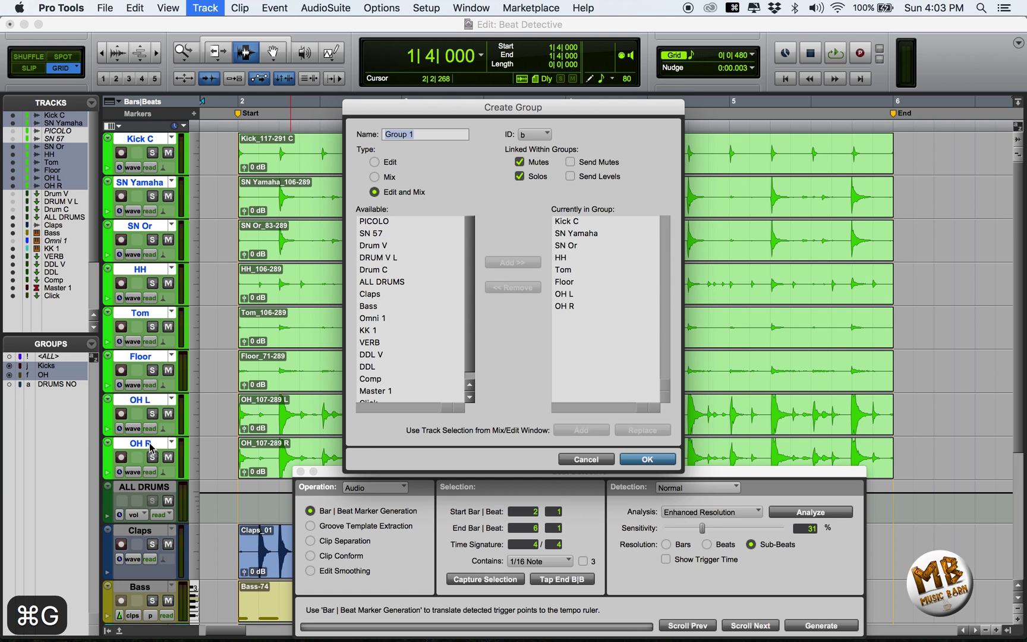
pyautogui.write('All D')
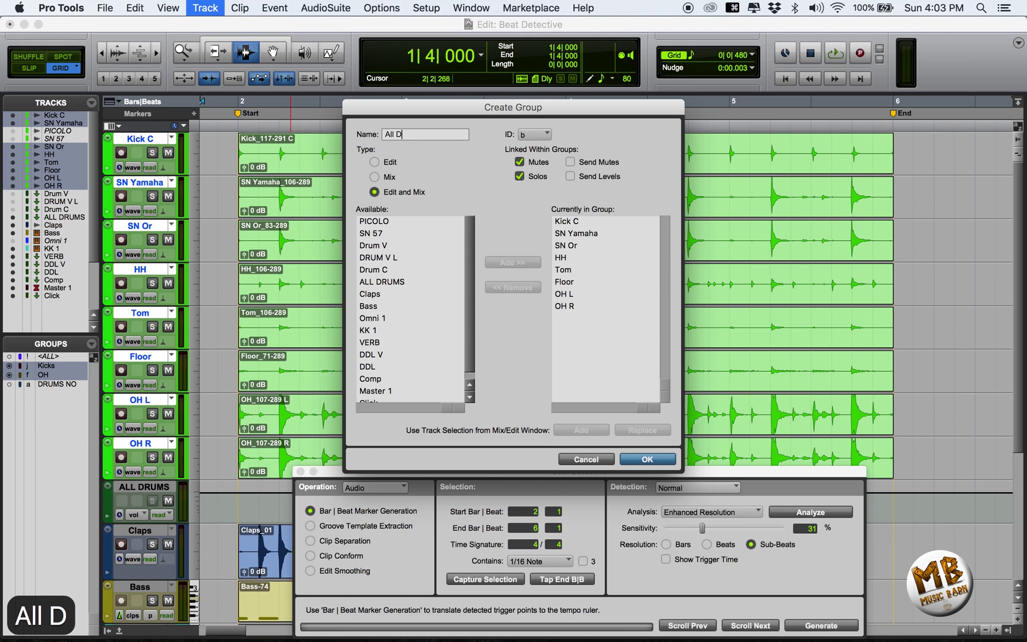
pyautogui.write('rums')
pyautogui.click(547, 136)
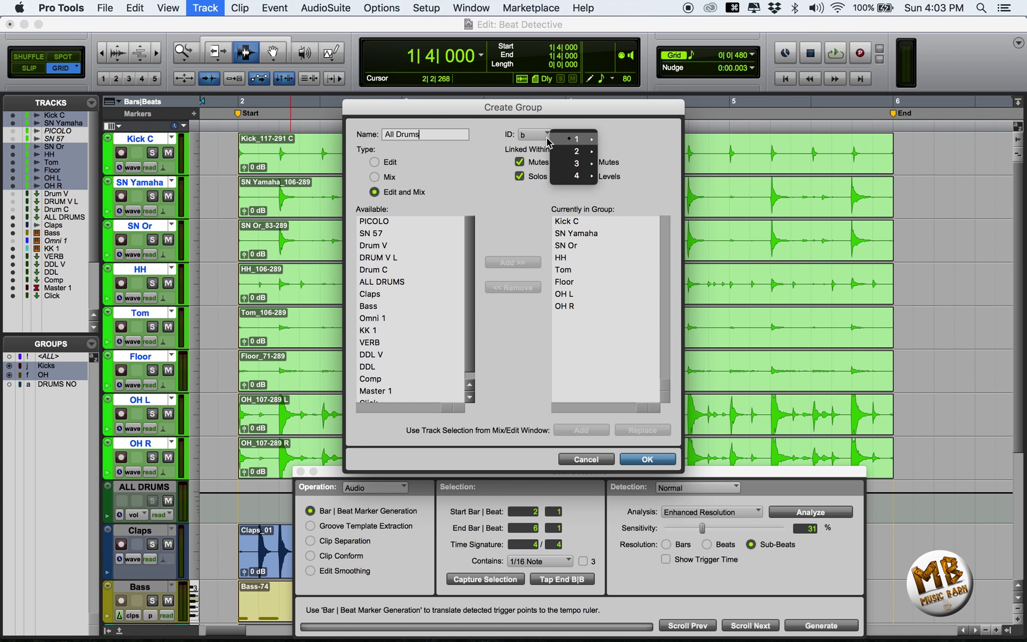
pyautogui.moveTo(590, 142)
pyautogui.click(622, 189)
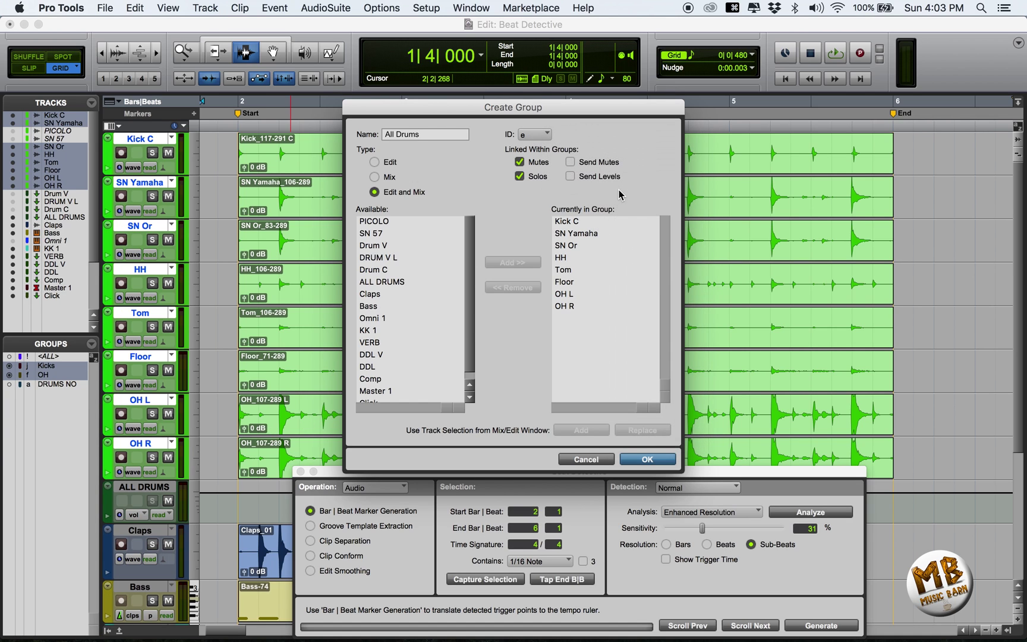
pyautogui.click(649, 460)
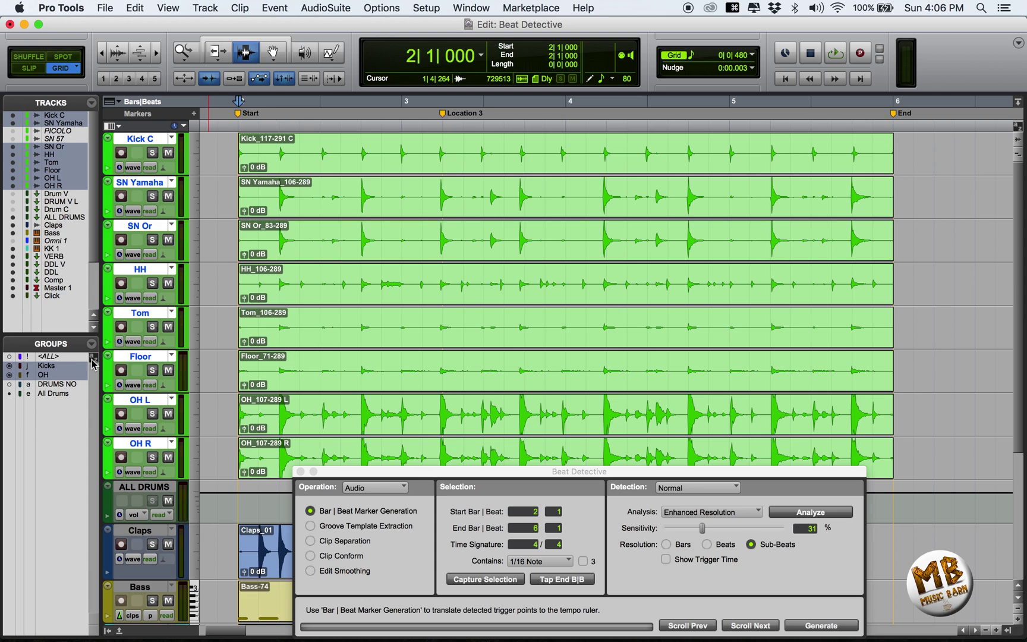
# Enable keyboard focus for the groups list and toggle the All Drums group until it is active
pyautogui.click(93, 358)
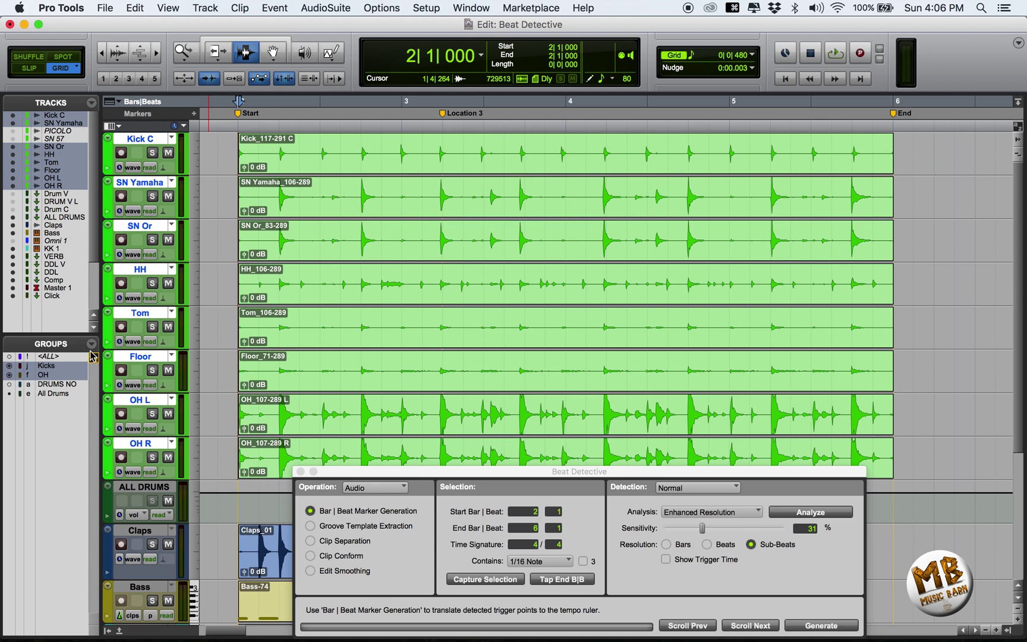
pyautogui.click(54, 393)
pyautogui.press('e')
pyautogui.press('e')
pyautogui.press('e')
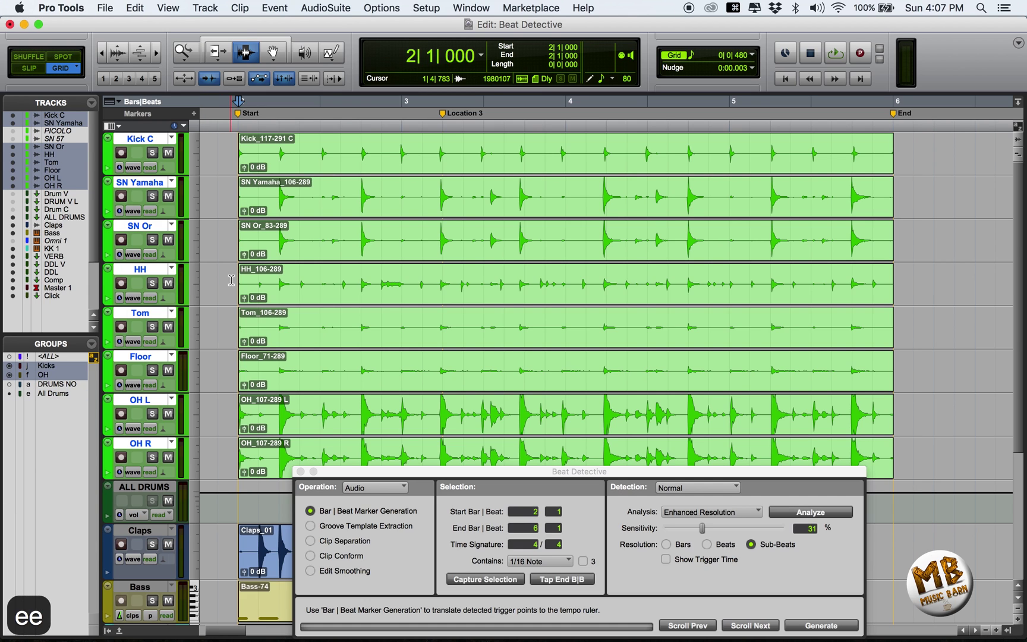
pyautogui.press('e')
# Test the group by selecting 2|1|000 to 3|2|000 across the drums, and 2|1|000 to 2|4|480 on HH alone with All Drums off
pyautogui.moveTo(235, 279); pyautogui.dragTo(442, 275)
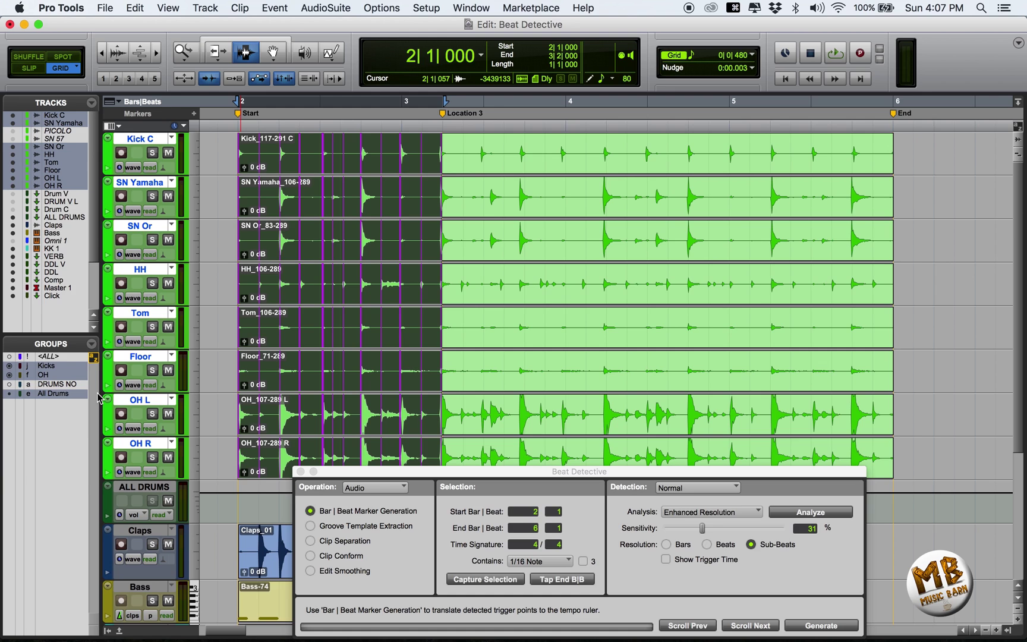
pyautogui.press('e')
pyautogui.moveTo(237, 294); pyautogui.dragTo(384, 297)
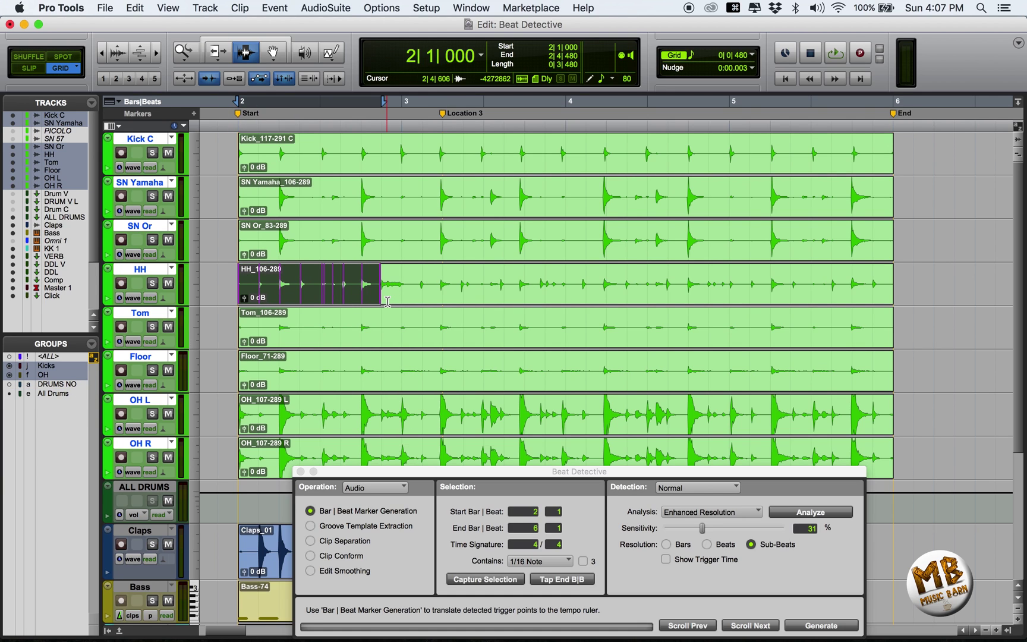
pyautogui.click(387, 302)
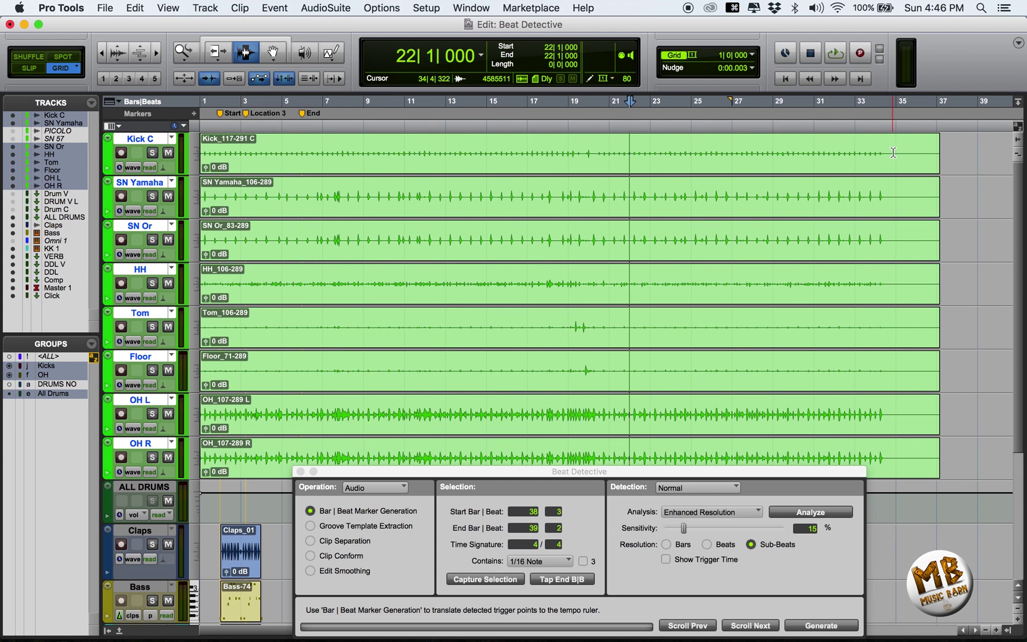
# Capture bars 1 to 35 of all the drum tracks as the Beat Detective selection and analyze the audio
pyautogui.moveTo(896, 220); pyautogui.dragTo(187, 221)
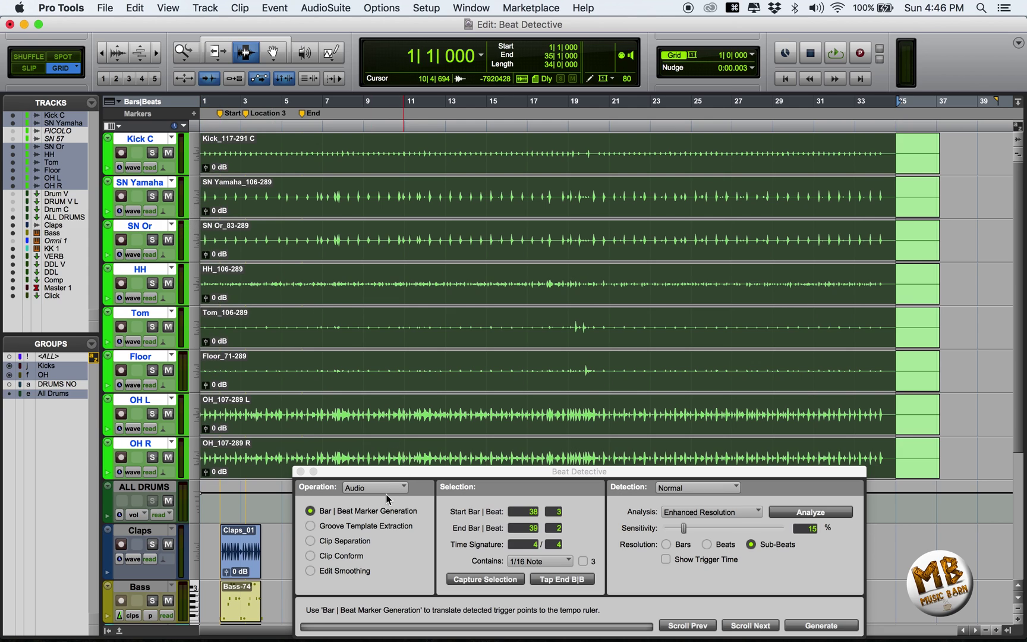
pyautogui.click(505, 579)
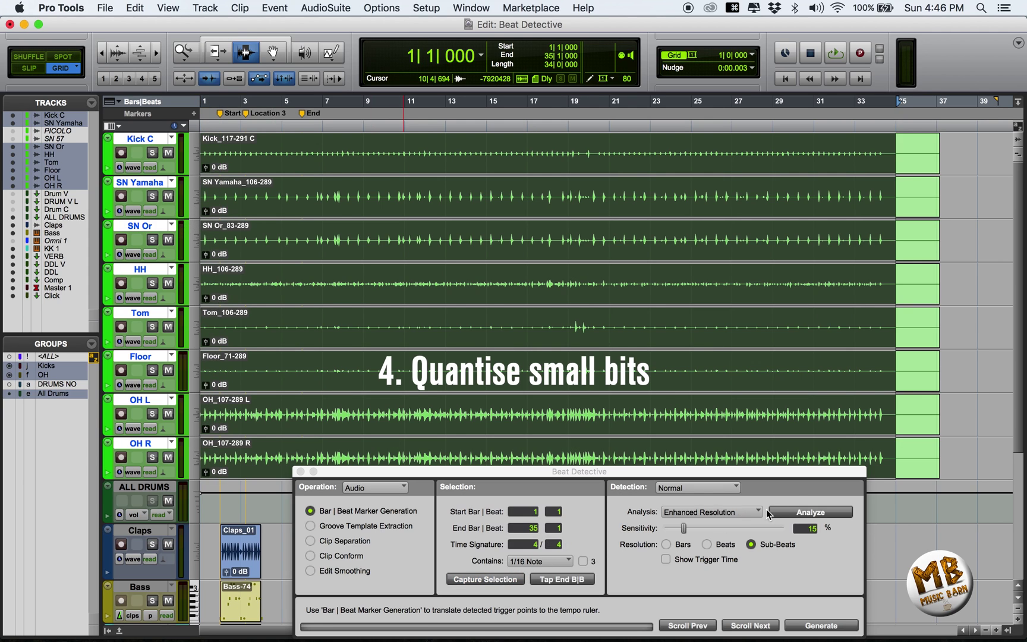
pyautogui.click(791, 512)
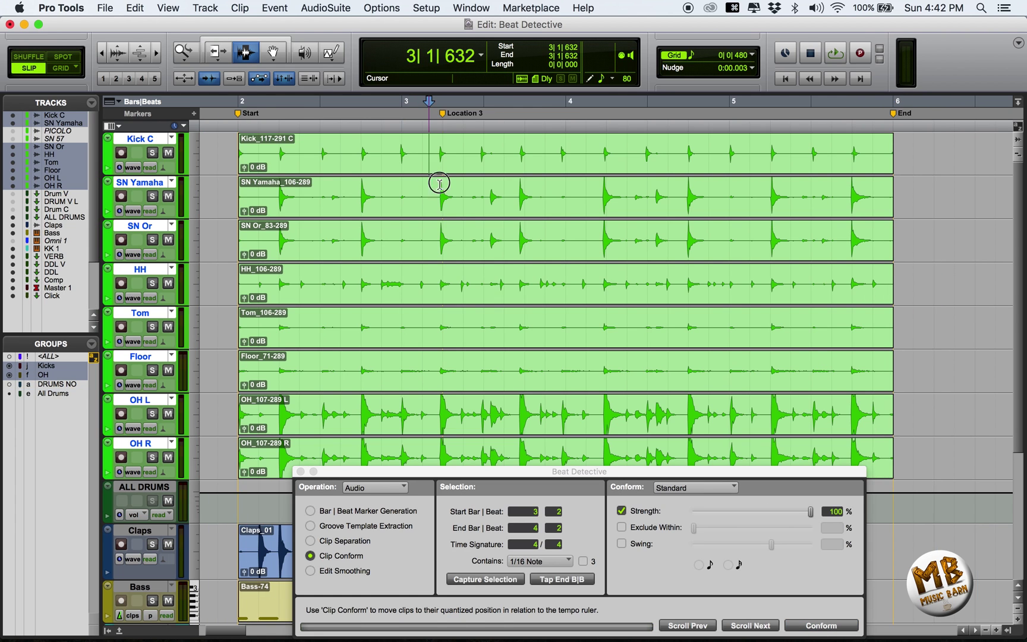
# Try separating and conforming a freely chosen drum range from 3|1|632 to 4|2|516 in Slip mode
pyautogui.moveTo(436, 179); pyautogui.dragTo(629, 440)
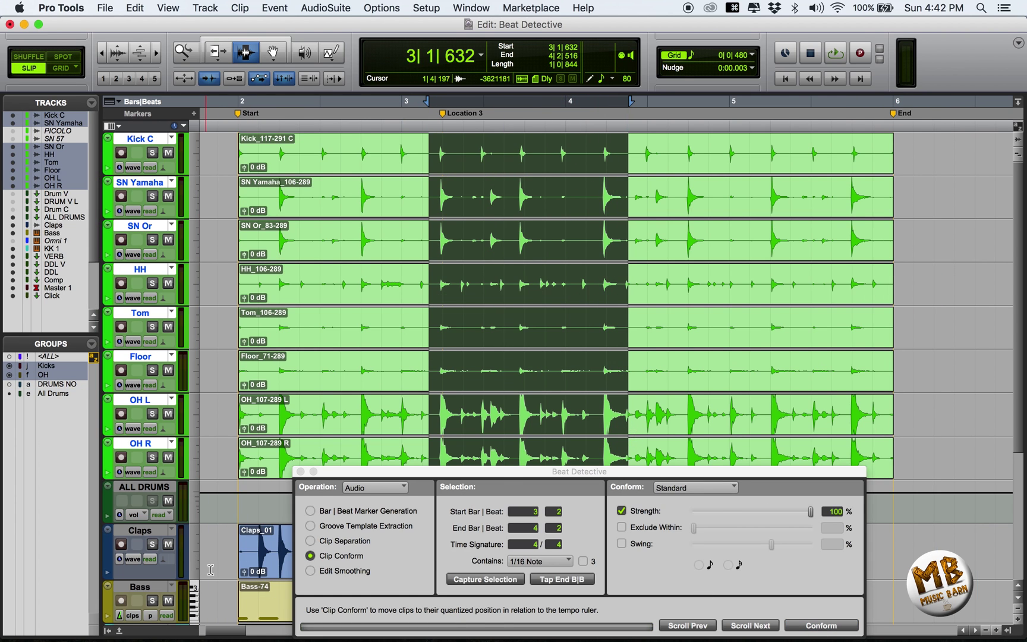
pyautogui.click(310, 510)
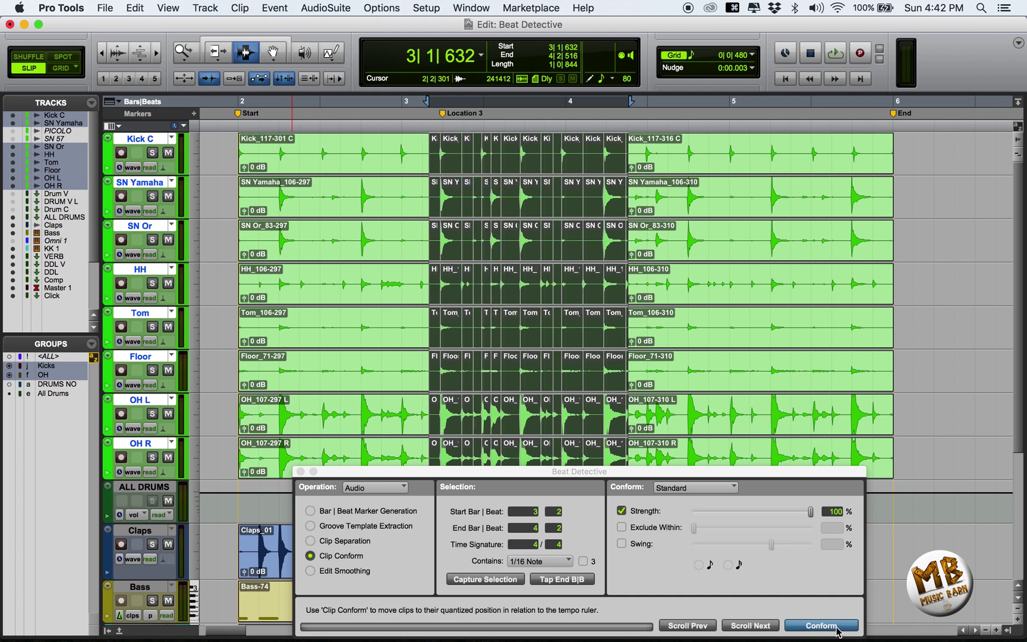
pyautogui.click(833, 626)
pyautogui.click(633, 293)
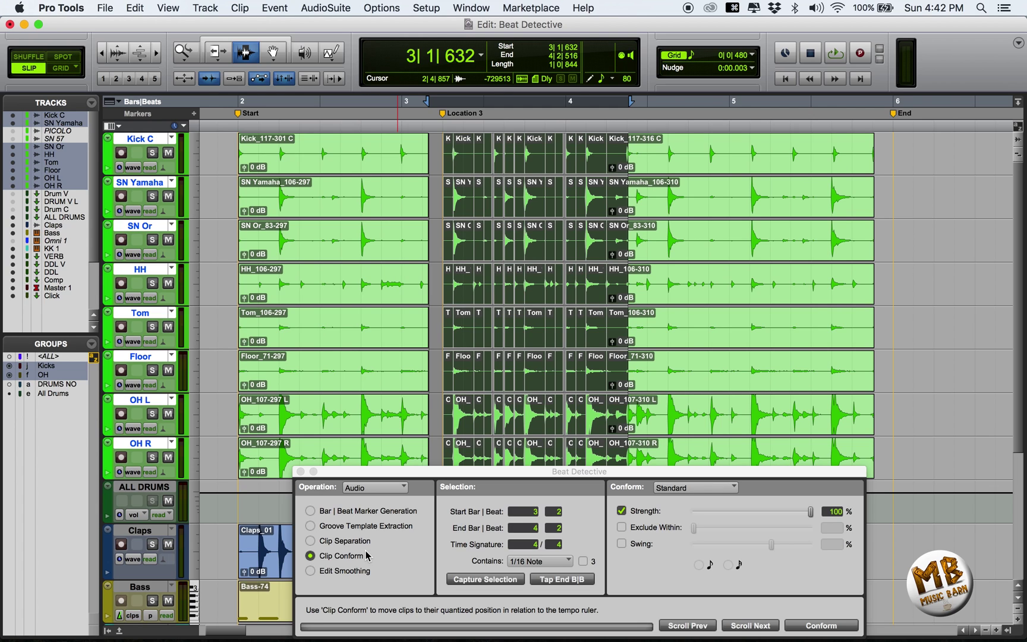
# Undo the conform and the clip separation on the drum tracks
pyautogui.hotkey('ctrl', 'z')
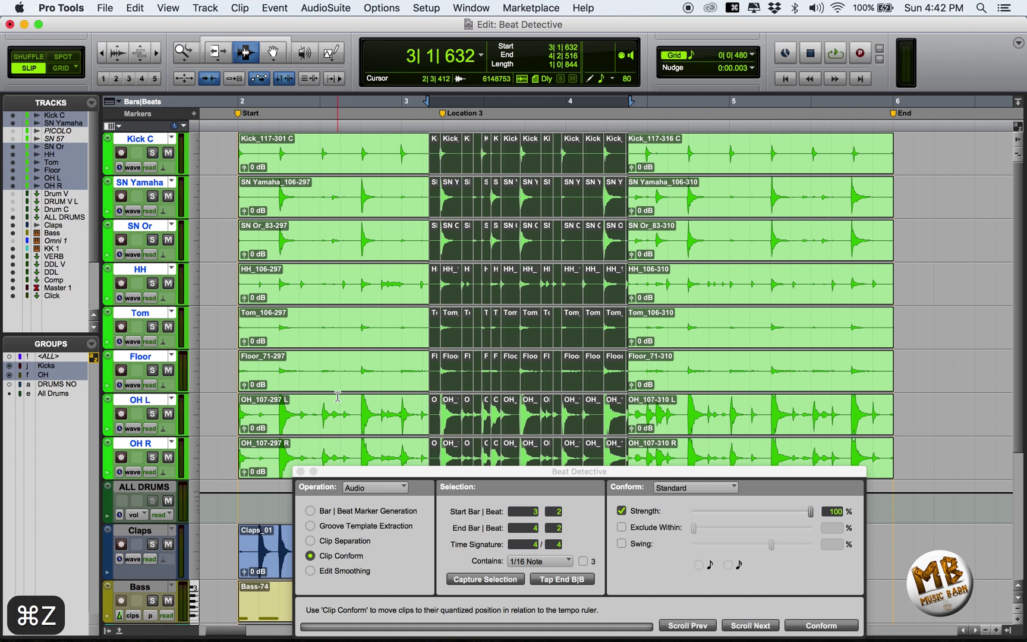
pyautogui.press('super+z')
pyautogui.press('super+z')
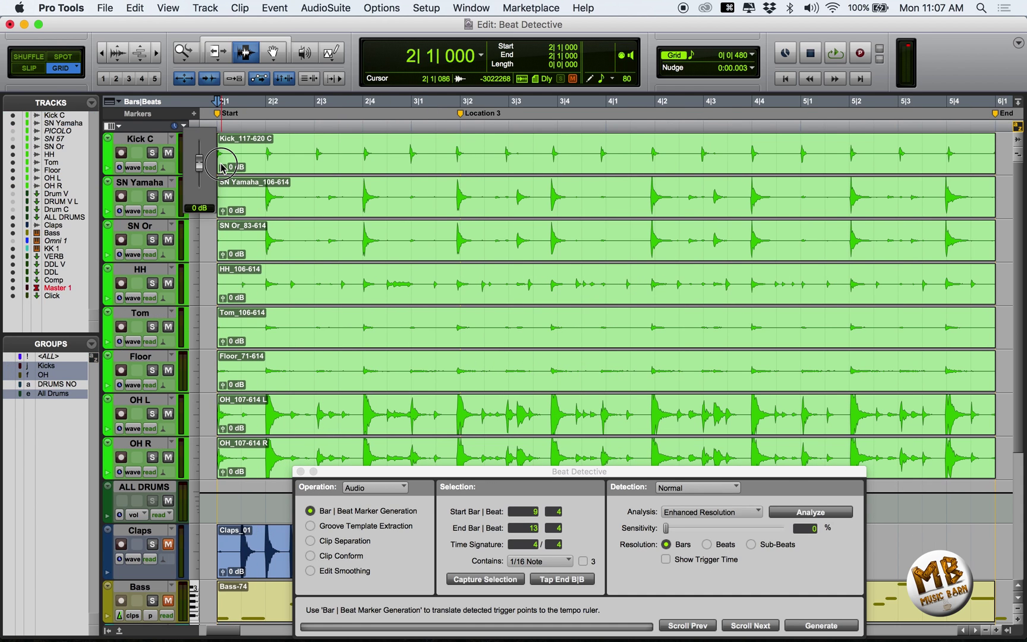
# Select 2|1|000 to 6|1|000 across all the drum tracks and play the range against the metronome click
pyautogui.moveTo(218, 152); pyautogui.dragTo(994, 182)
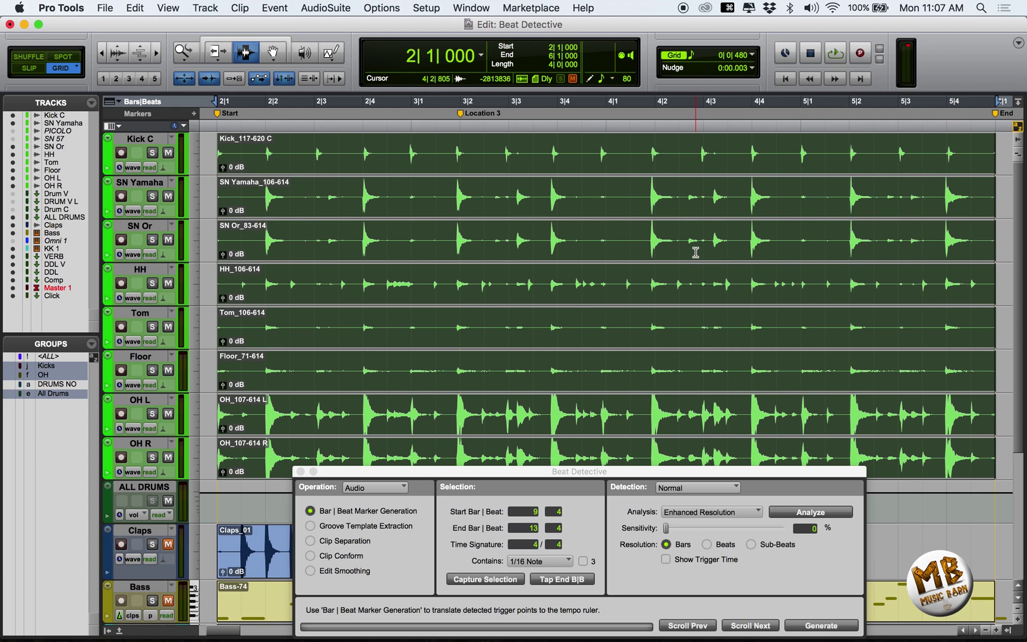
pyautogui.press('7')
pyautogui.press('space')
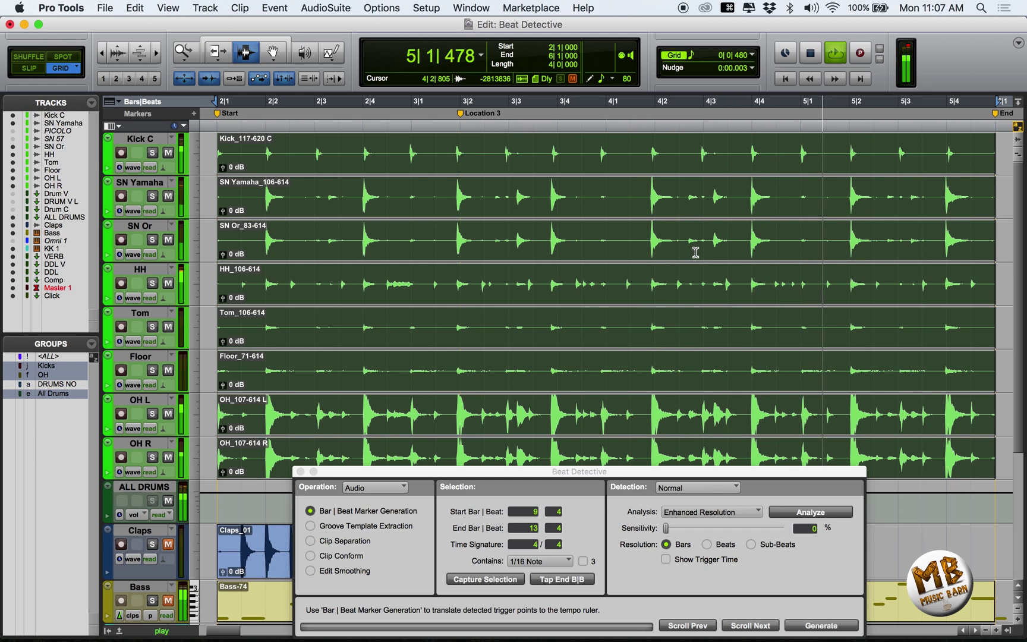
pyautogui.press('space')
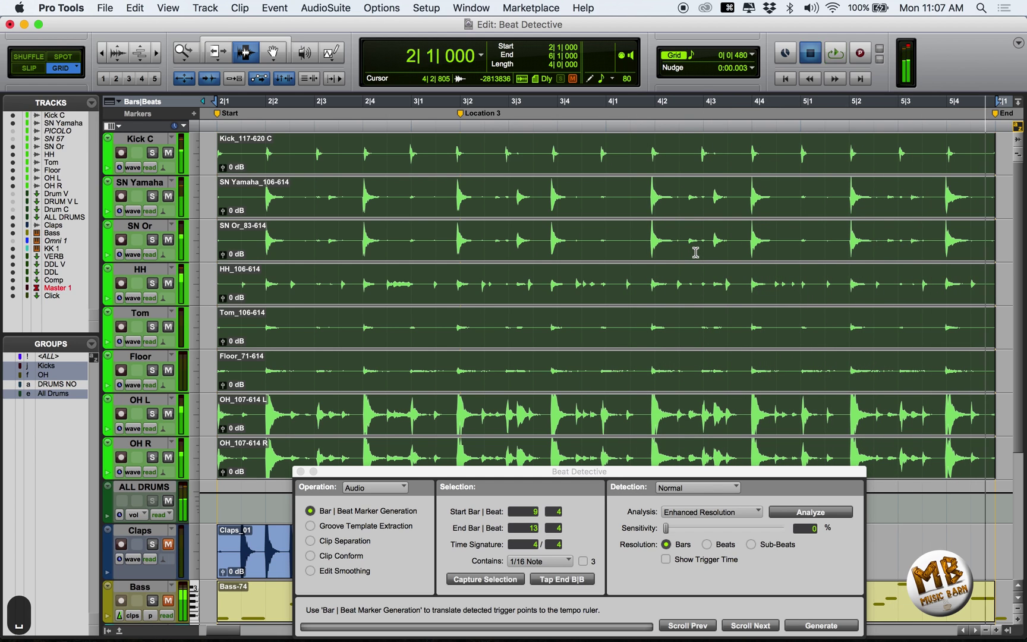
pyautogui.press('7')
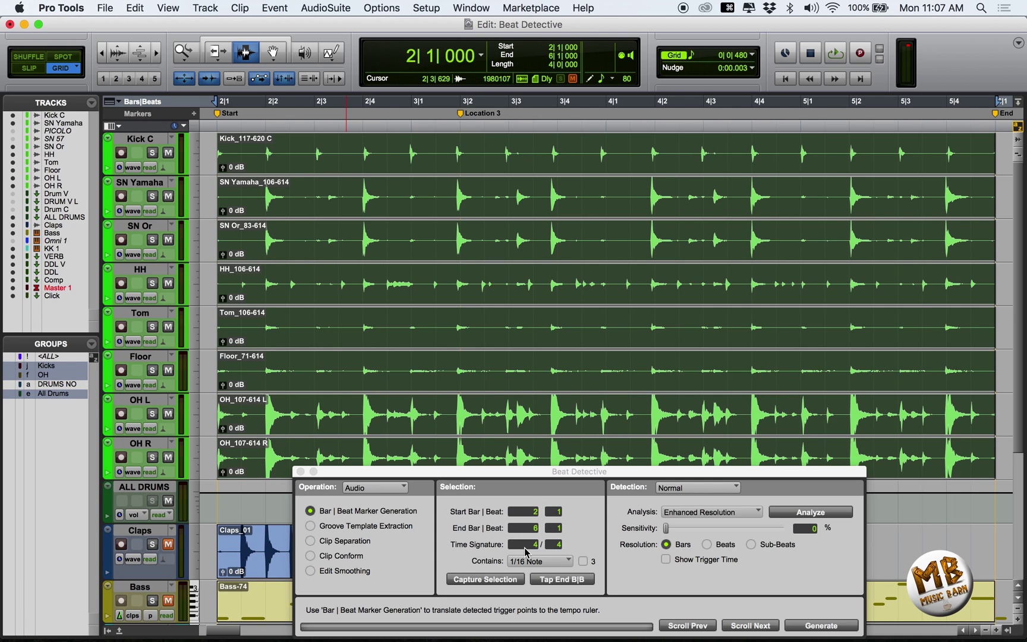
# Keep the smallest note value at 1/16 Note and analyze the audio of the selected drum range in Beat Detective
pyautogui.click(556, 565)
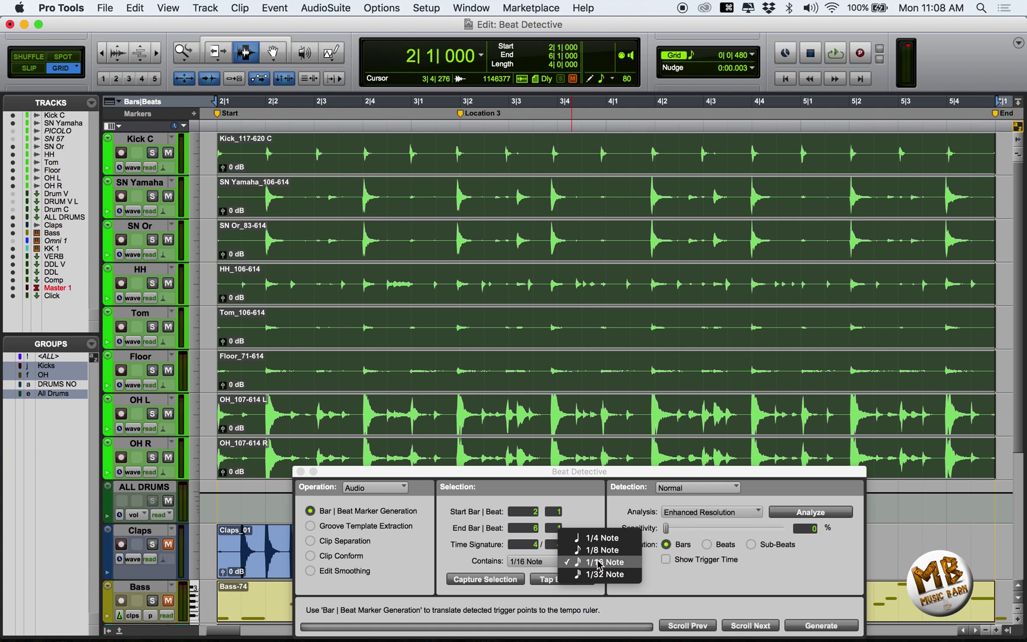
pyautogui.click(552, 568)
pyautogui.click(788, 514)
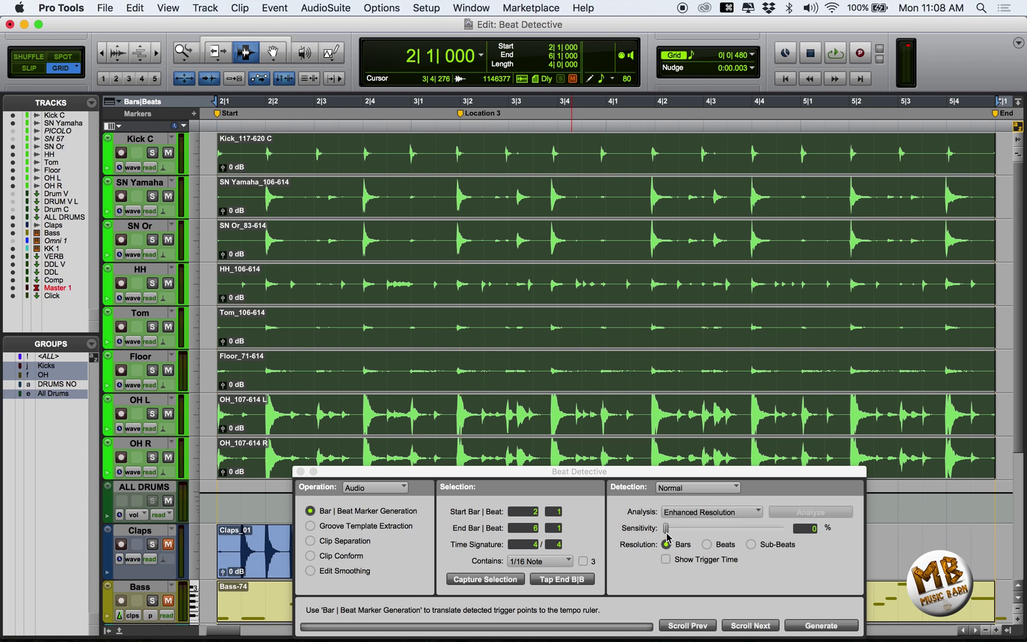
# Generate beat triggers with Sub-Beats resolution and set the detection sensitivity to 21%
pyautogui.moveTo(666, 528); pyautogui.dragTo(721, 528)
pyautogui.click(707, 545)
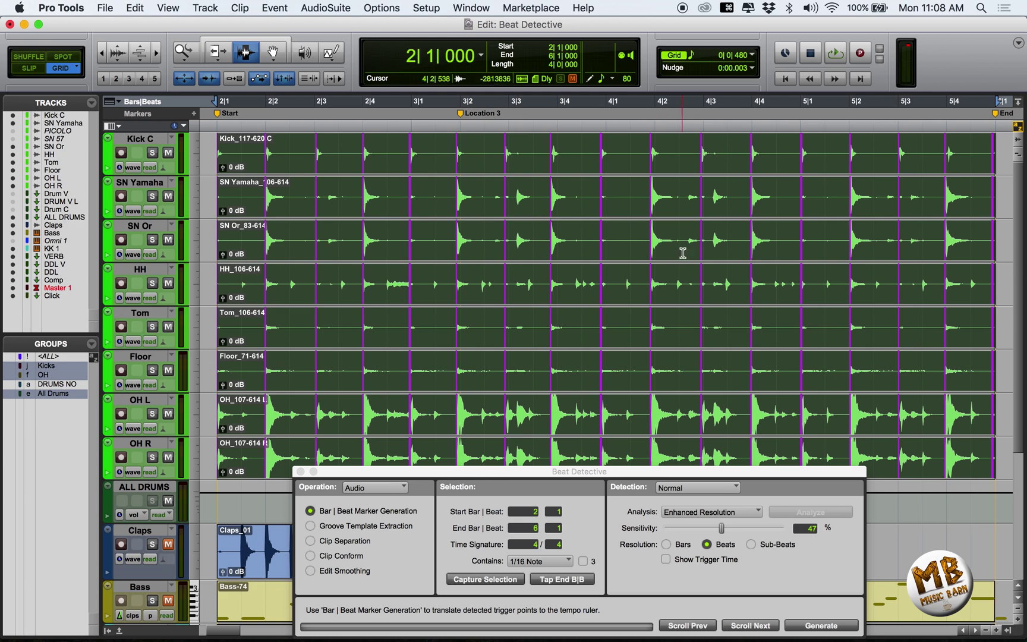
pyautogui.click(751, 545)
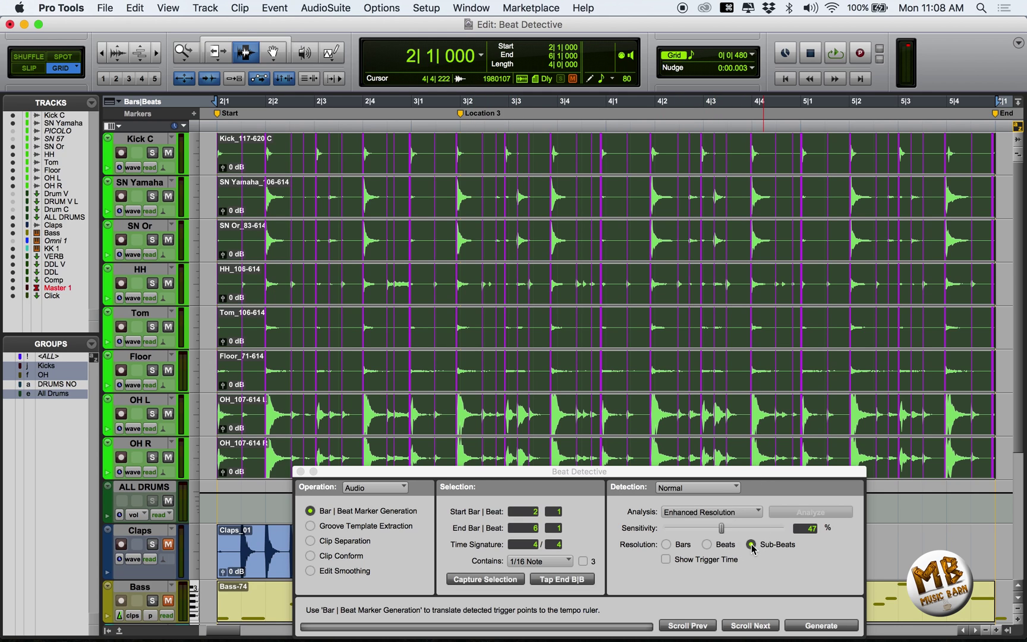
pyautogui.moveTo(722, 529); pyautogui.dragTo(689, 531)
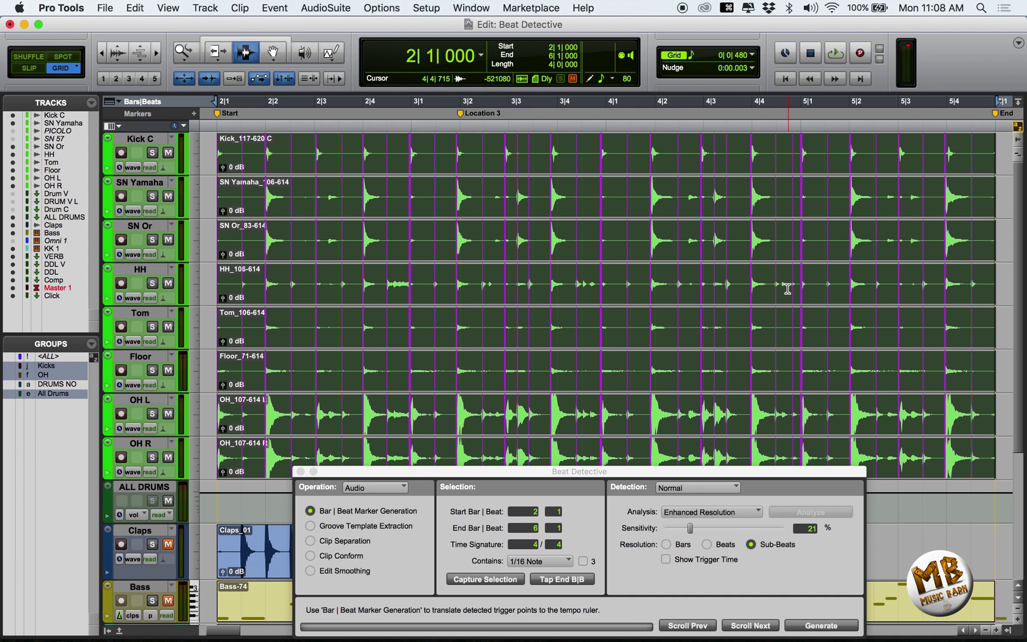
# Activate the Smart Tool and use Clip Separation to split all drum clips at the detected trigger points
pyautogui.click(273, 55)
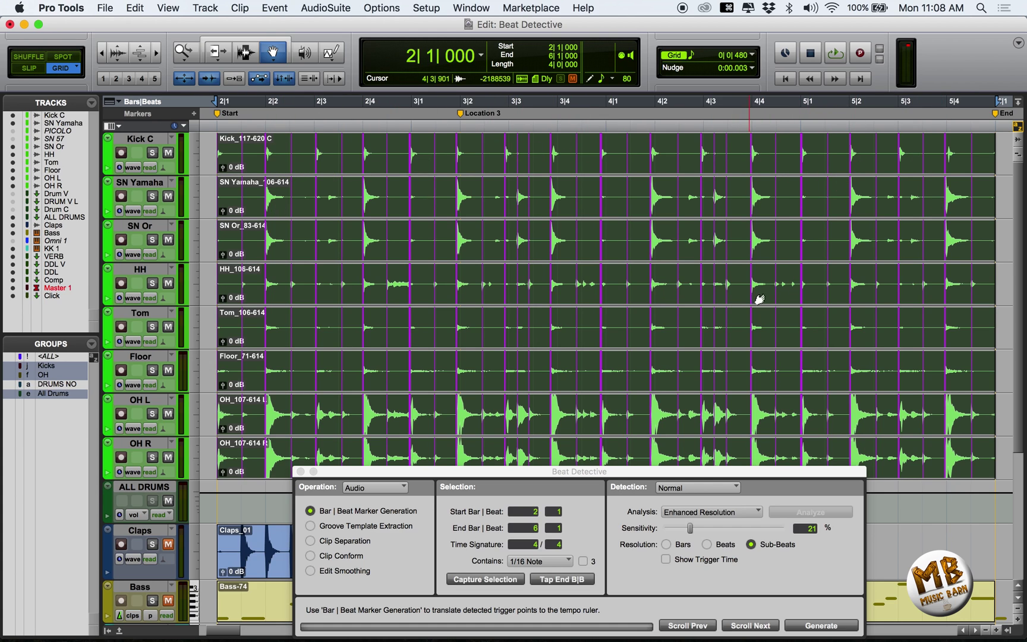
pyautogui.hotkey('F6', 'F7')
pyautogui.click(310, 541)
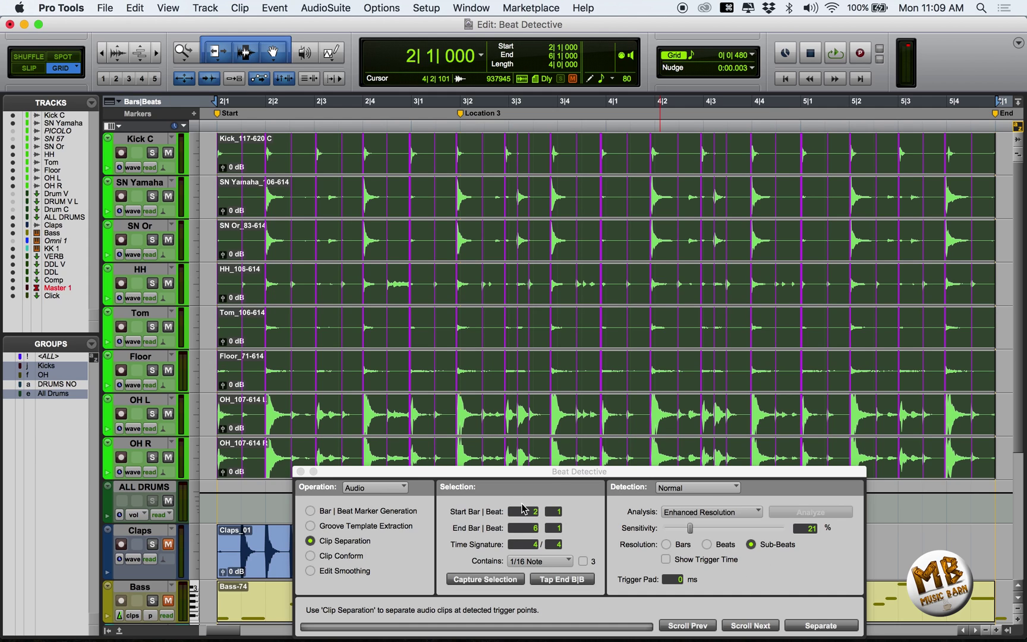
pyautogui.click(818, 627)
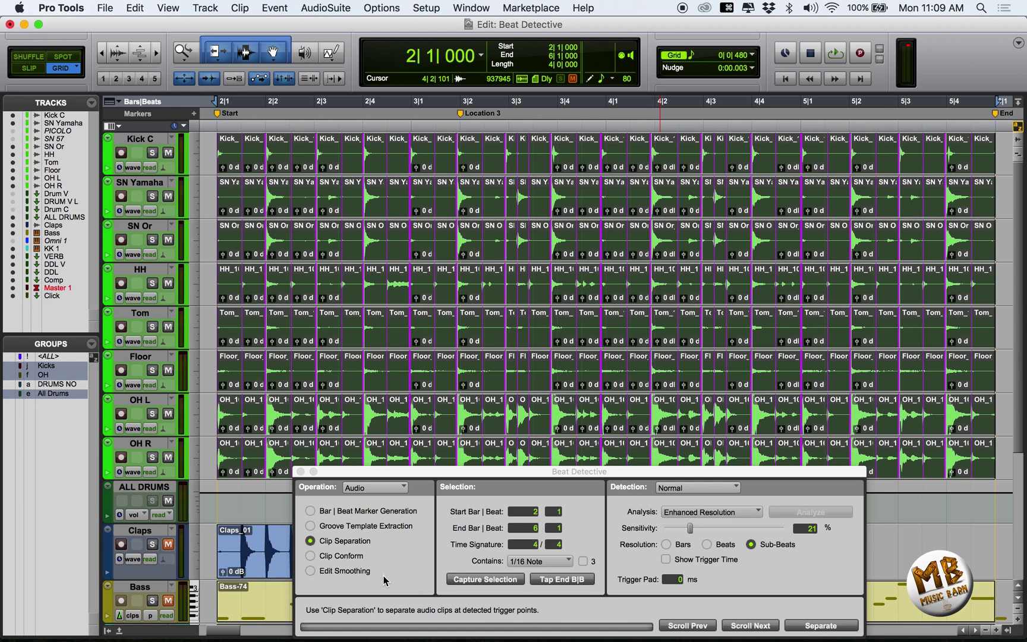
# Conform the separated drum clips to the grid in Standard mode, trying 17% strength before applying 100% strength
pyautogui.click(310, 556)
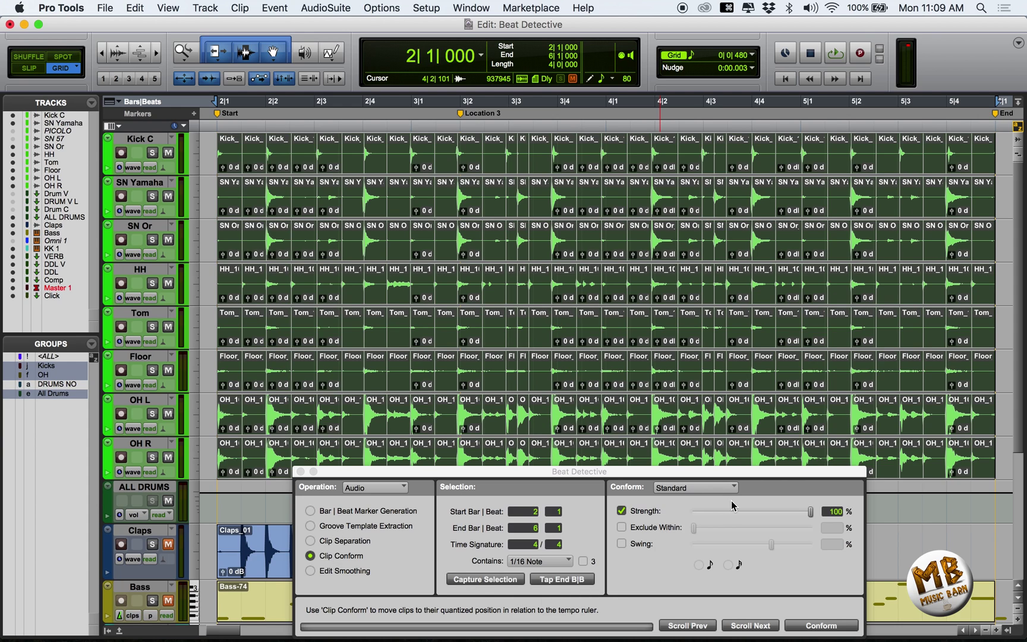
pyautogui.moveTo(813, 514); pyautogui.dragTo(715, 515)
pyautogui.click(815, 627)
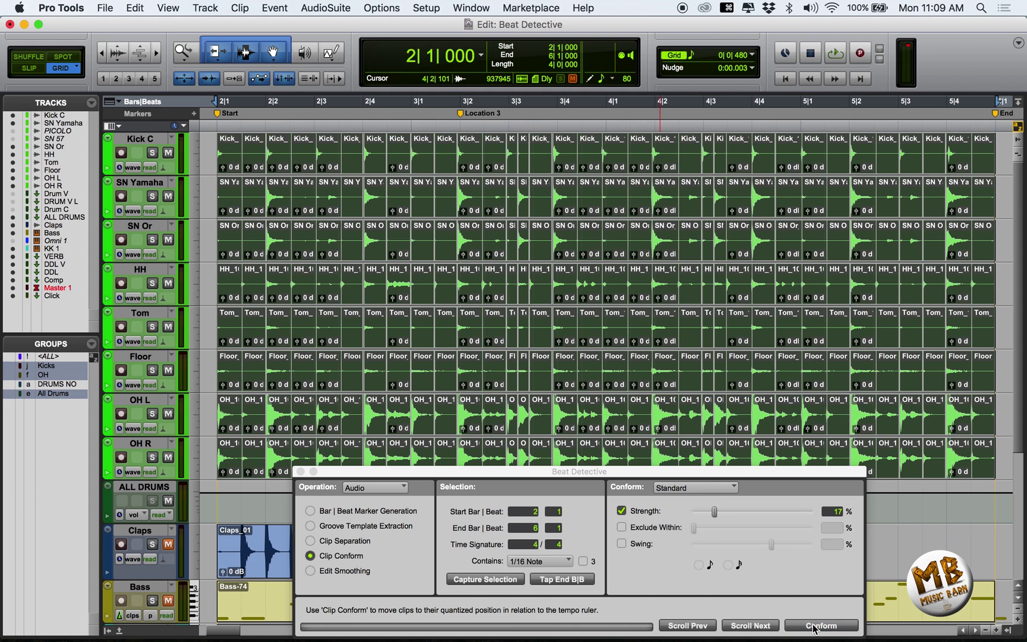
pyautogui.moveTo(716, 514); pyautogui.dragTo(824, 515)
pyautogui.click(814, 627)
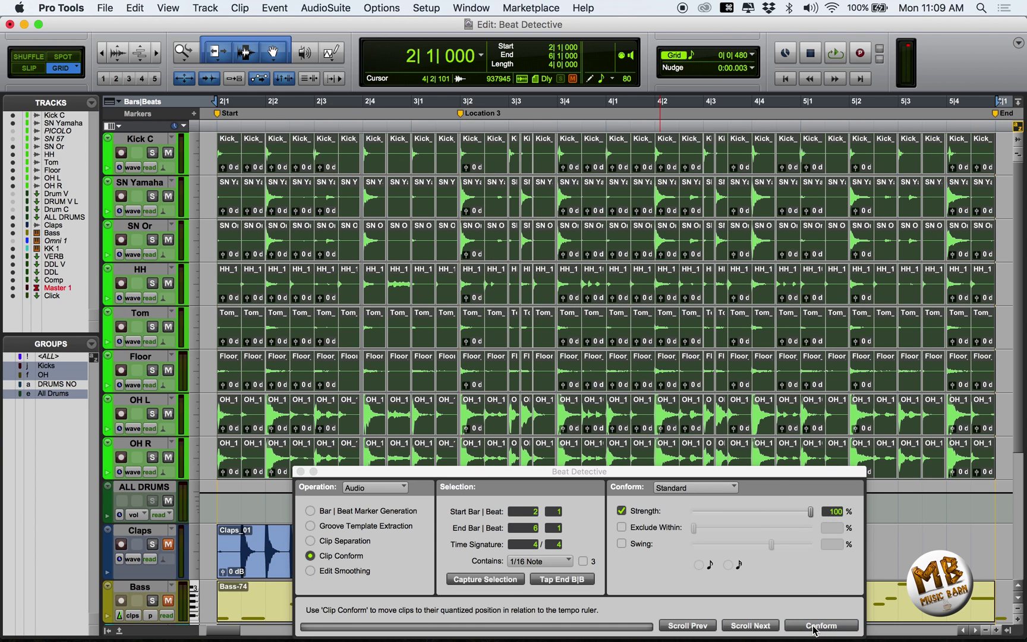
pyautogui.click(622, 528)
pyautogui.click(622, 528)
pyautogui.click(622, 543)
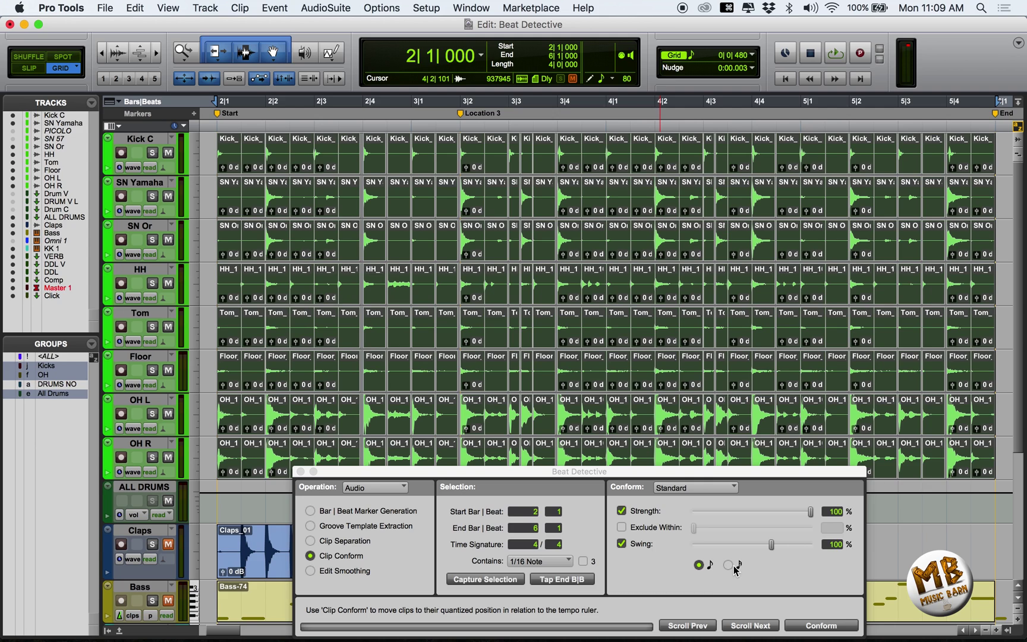
pyautogui.moveTo(770, 545); pyautogui.dragTo(770, 546)
pyautogui.click(622, 544)
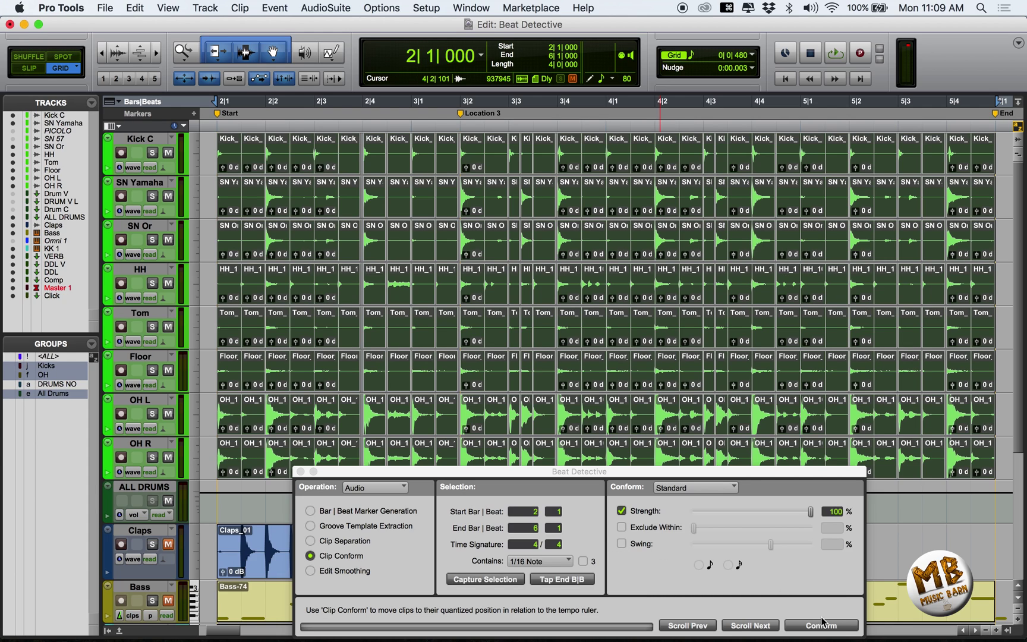
# Conform the clips again and smooth the edits using Fill And Crossfade with a 5 ms crossfade length
pyautogui.click(839, 626)
pyautogui.click(311, 571)
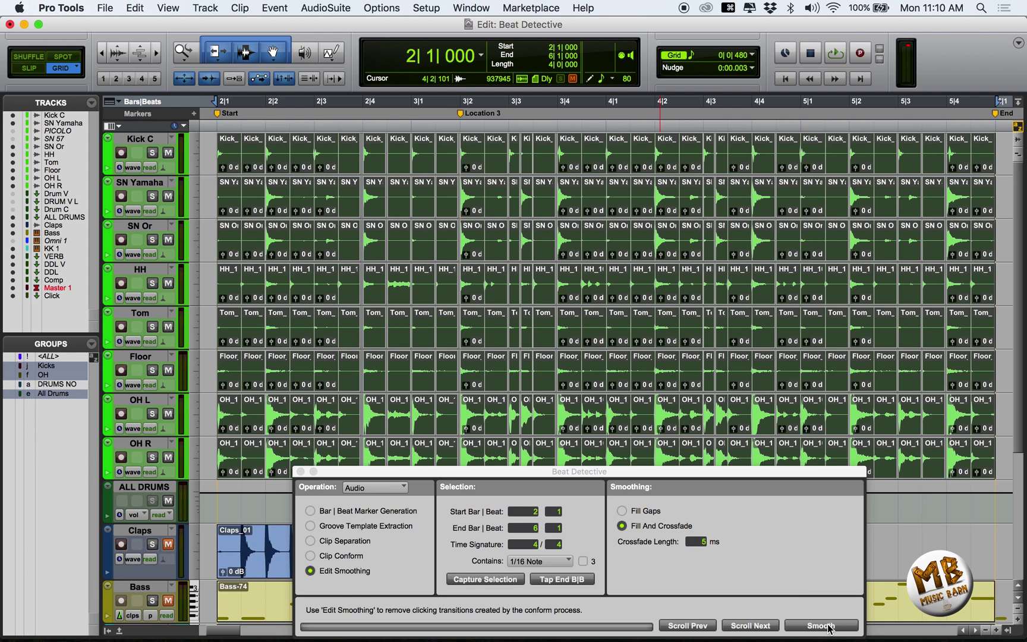
pyautogui.click(829, 627)
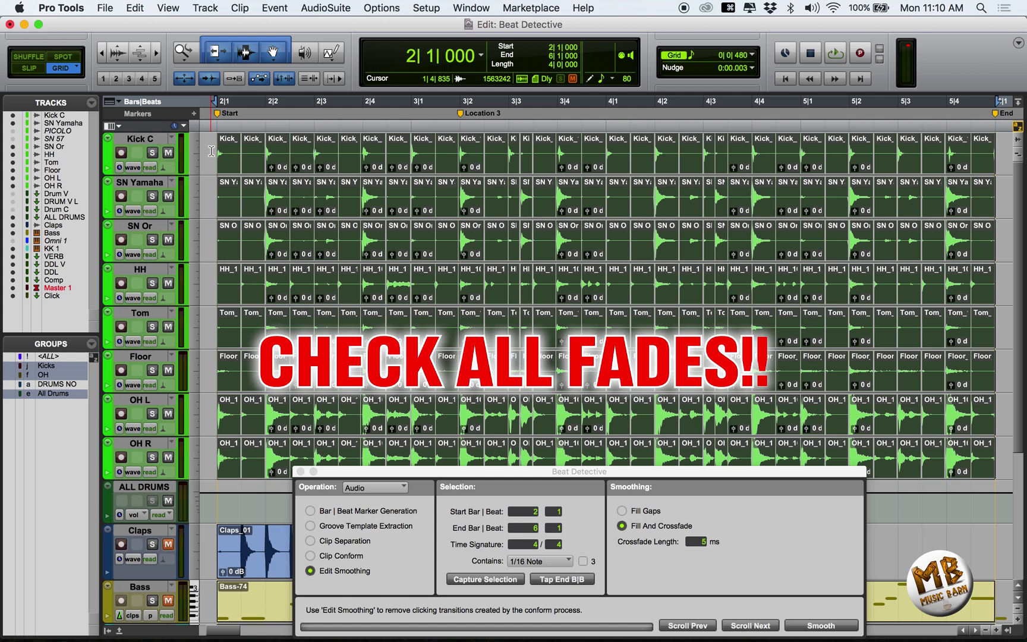
# Examine the start of the smoothed drums and the crossfade at 2|1|480 closely across all drum tracks
pyautogui.click(231, 159)
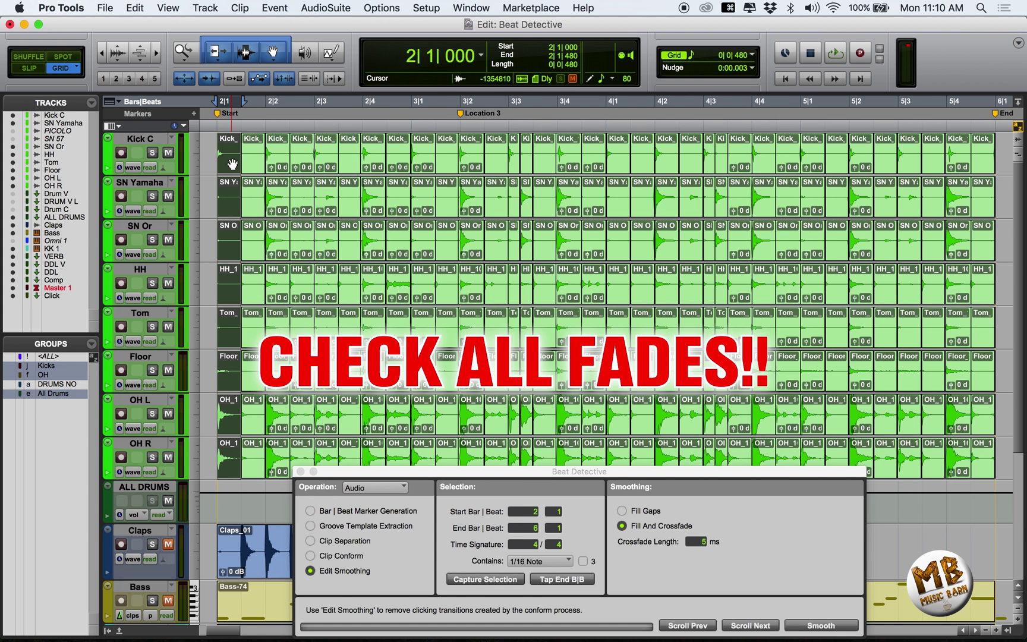
pyautogui.hotkey('ctrl', ']')
pyautogui.hotkey('ctrl', ']')
pyautogui.hotkey('ctrl', ']')
pyautogui.hotkey('ctrl', ']')
pyautogui.hotkey('ctrl', ']')
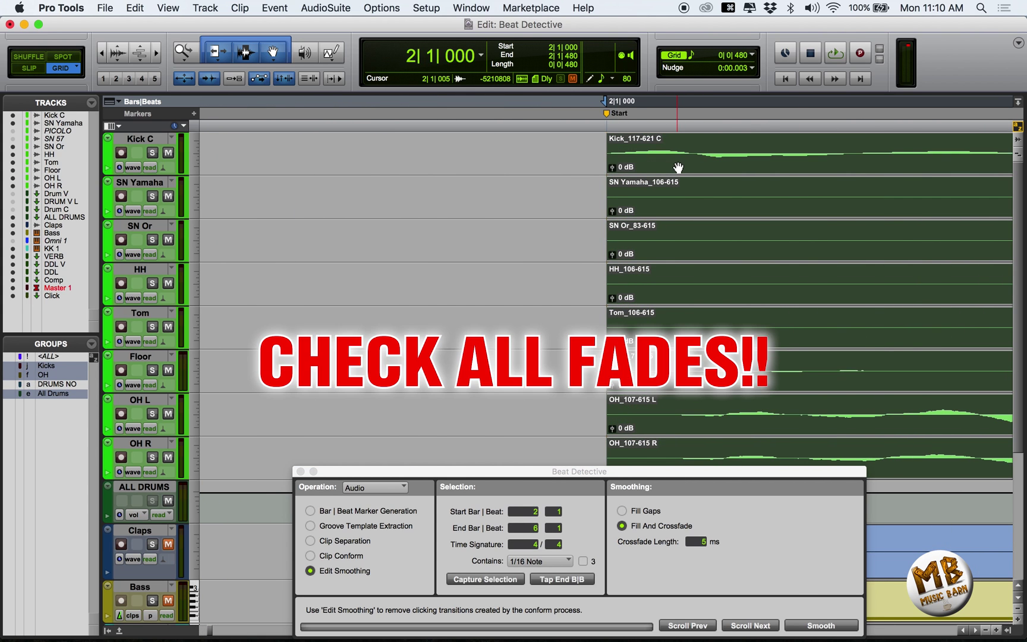
pyautogui.hotkey('ctrl', '[')
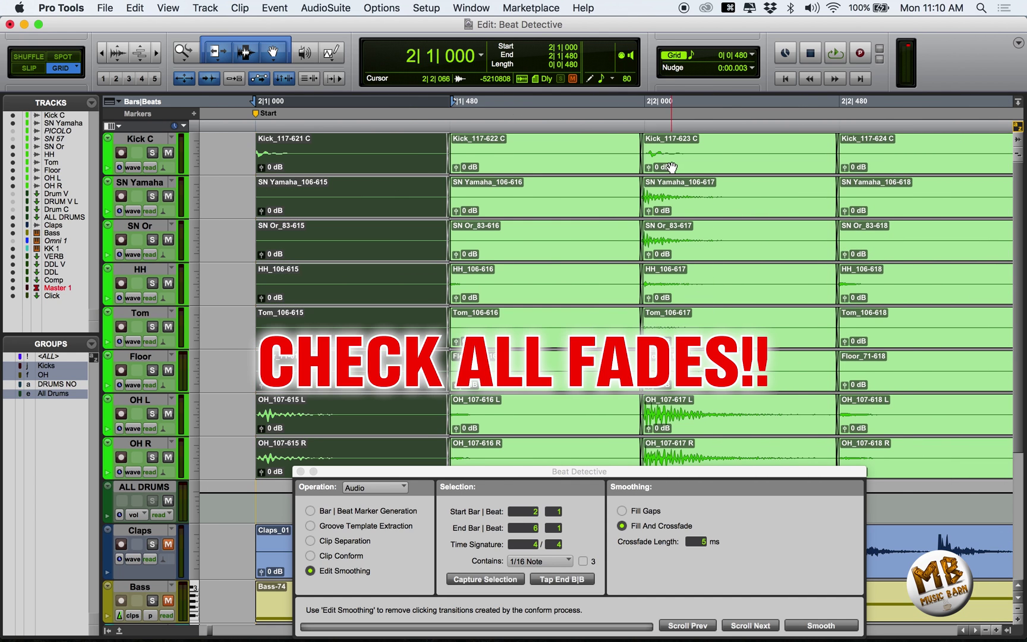
pyautogui.press('Tab')
pyautogui.hotkey('ctrl', ']')
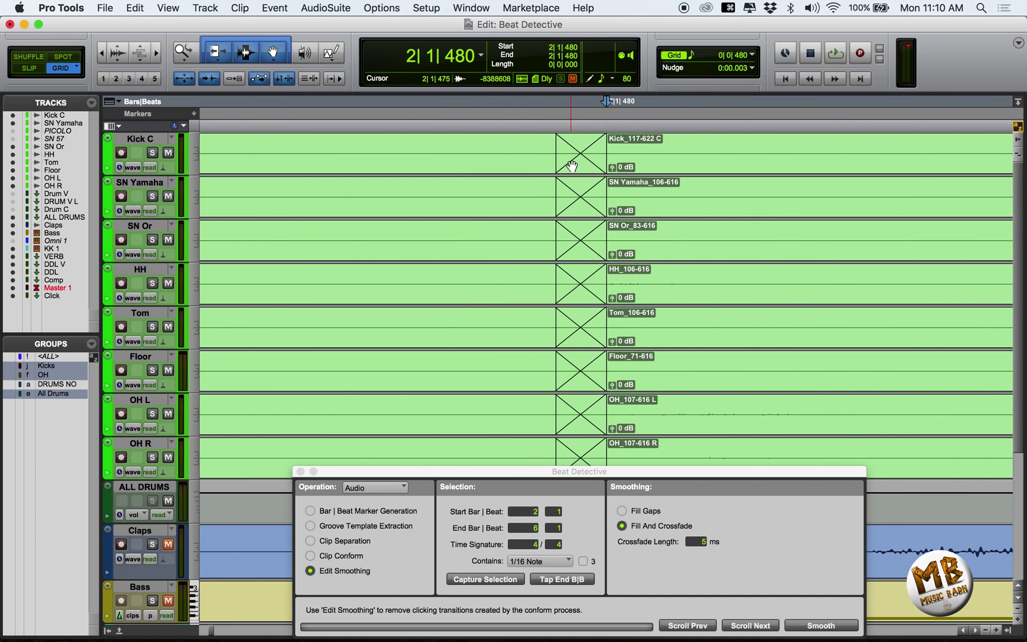
pyautogui.hotkey('alt', 'shift', 'Tab')
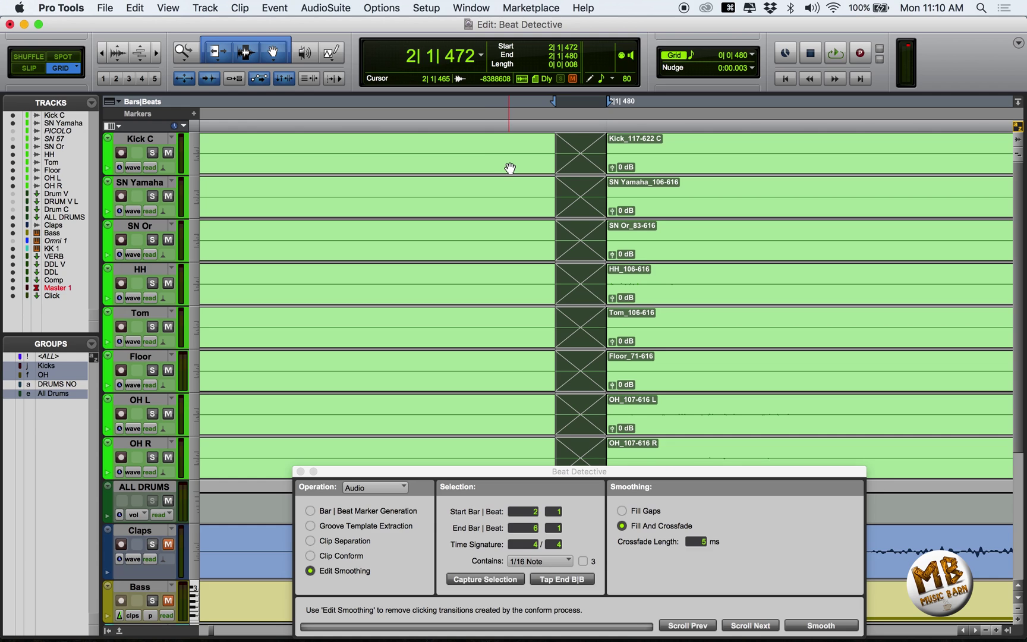
pyautogui.hotkey('alt', 'shift', 'Tab')
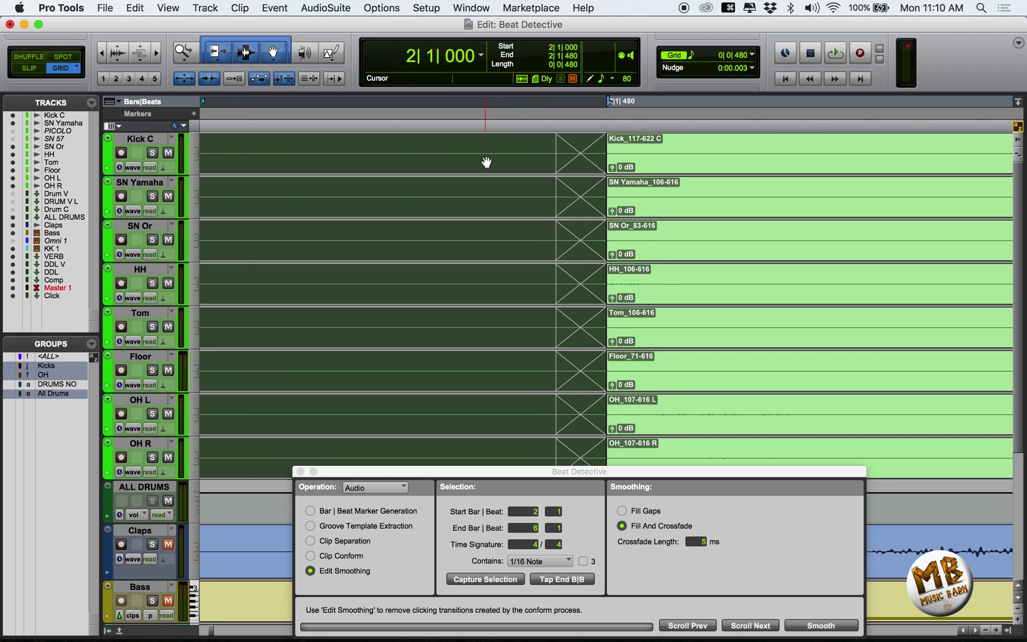
# Switch to Slip mode and check the crossfades at both ends of the clip that starts at 2|1|480
pyautogui.click(29, 68)
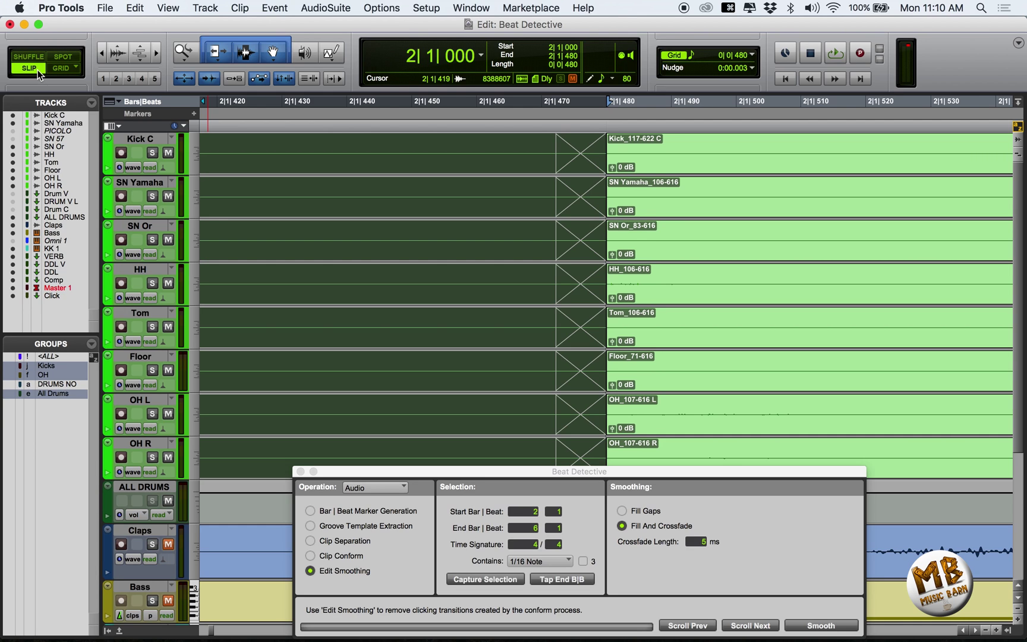
pyautogui.press('Left')
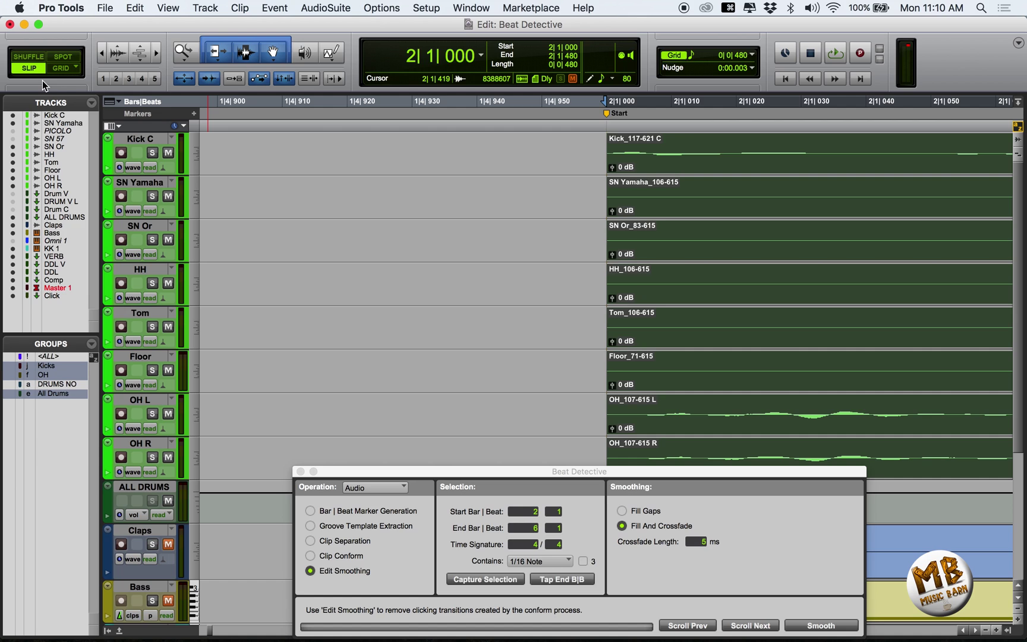
pyautogui.press('Right')
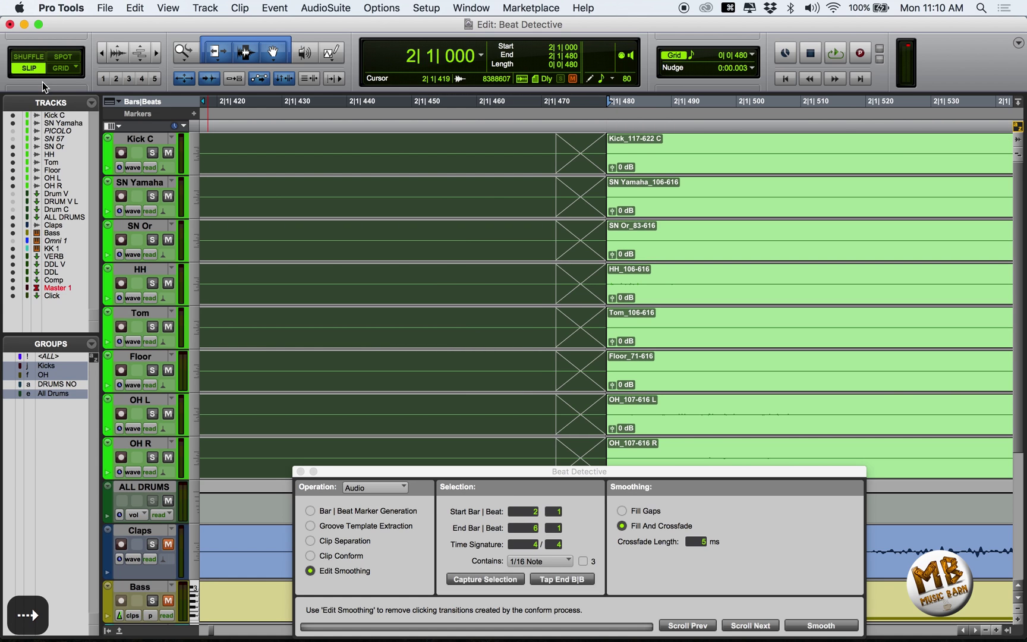
pyautogui.click(702, 208)
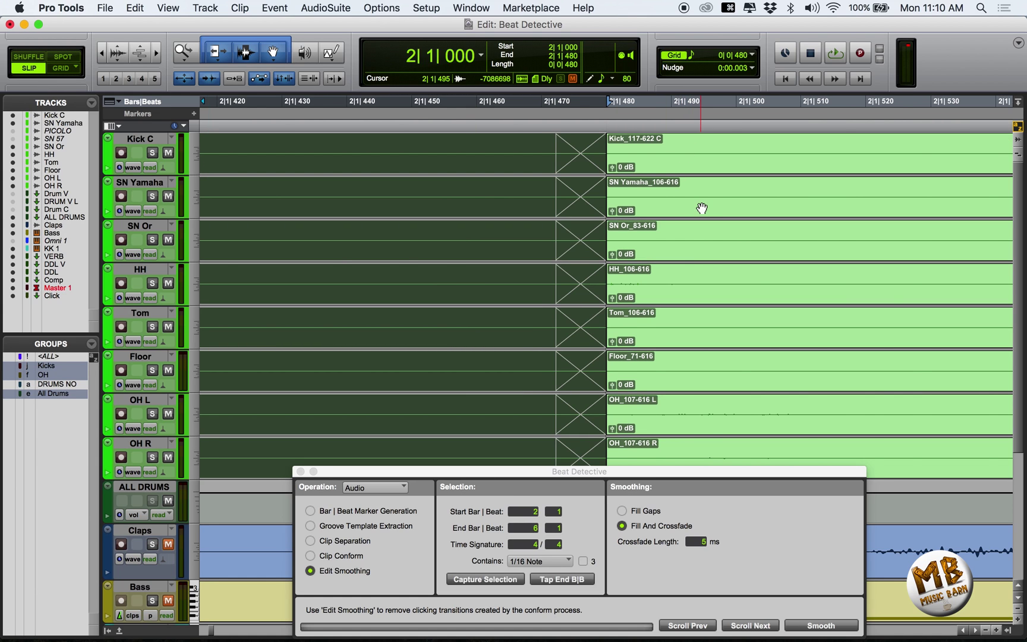
pyautogui.press('Right')
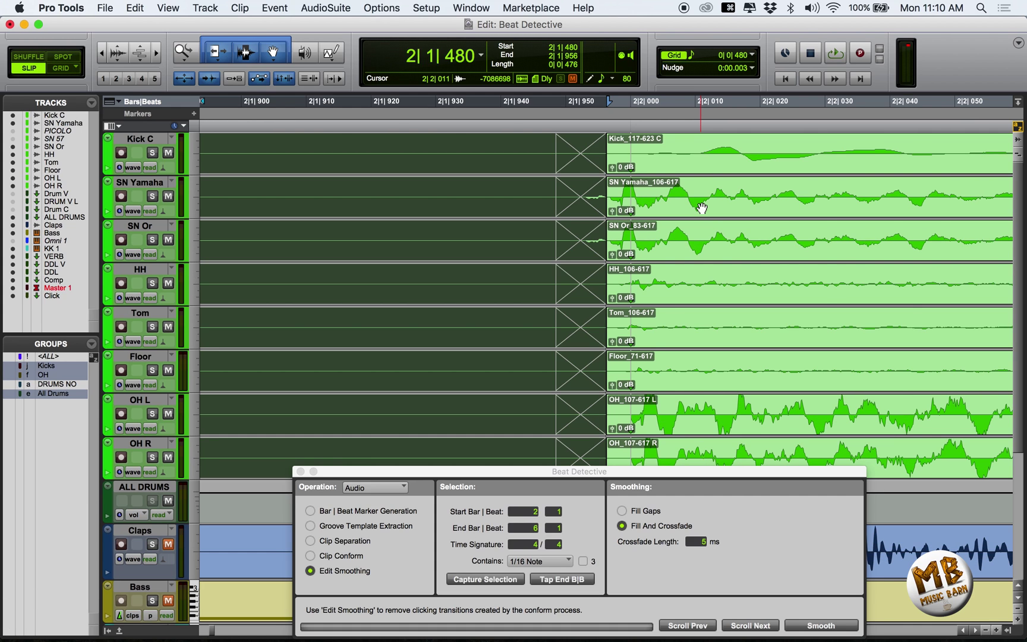
# Check the crossfade at each successive clip boundary in bar 2, up to the clip starting near 3|1|480, across all drum tracks
pyautogui.click(665, 212)
pyautogui.press('Right')
pyautogui.click(664, 212)
pyautogui.press('Right')
pyautogui.click(664, 212)
pyautogui.press('Right')
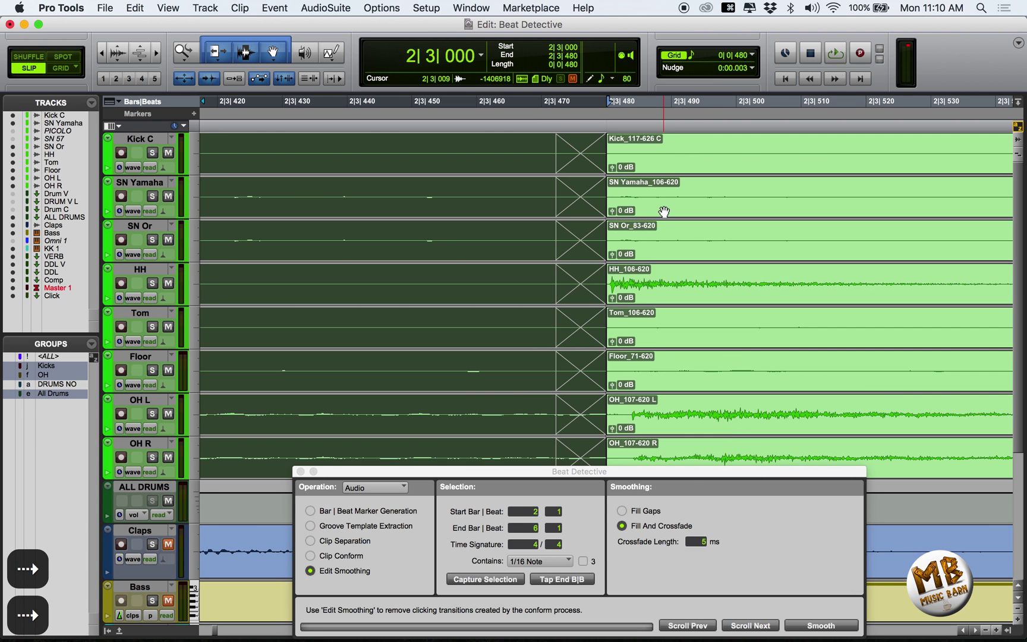
pyautogui.click(664, 212)
pyautogui.press('Right')
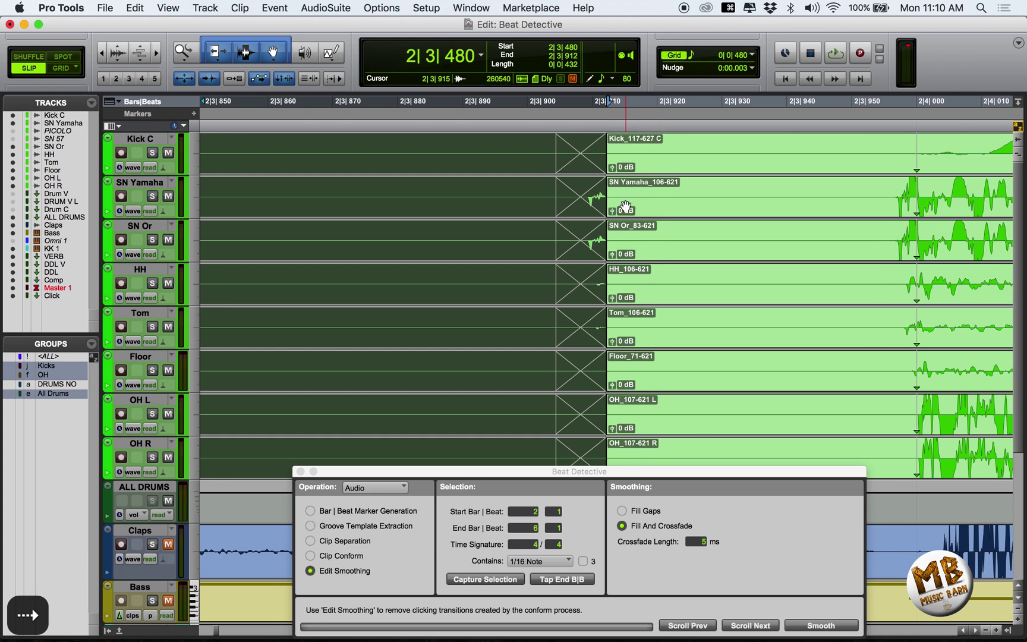
pyautogui.click(650, 252)
pyautogui.press('Right')
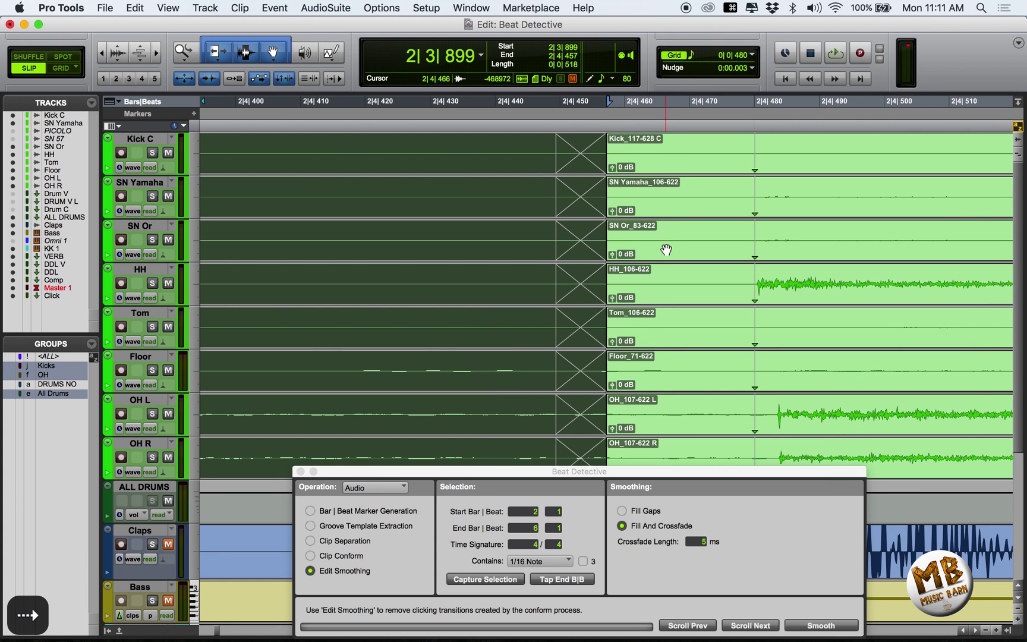
pyautogui.press('Right')
pyautogui.press('Right')
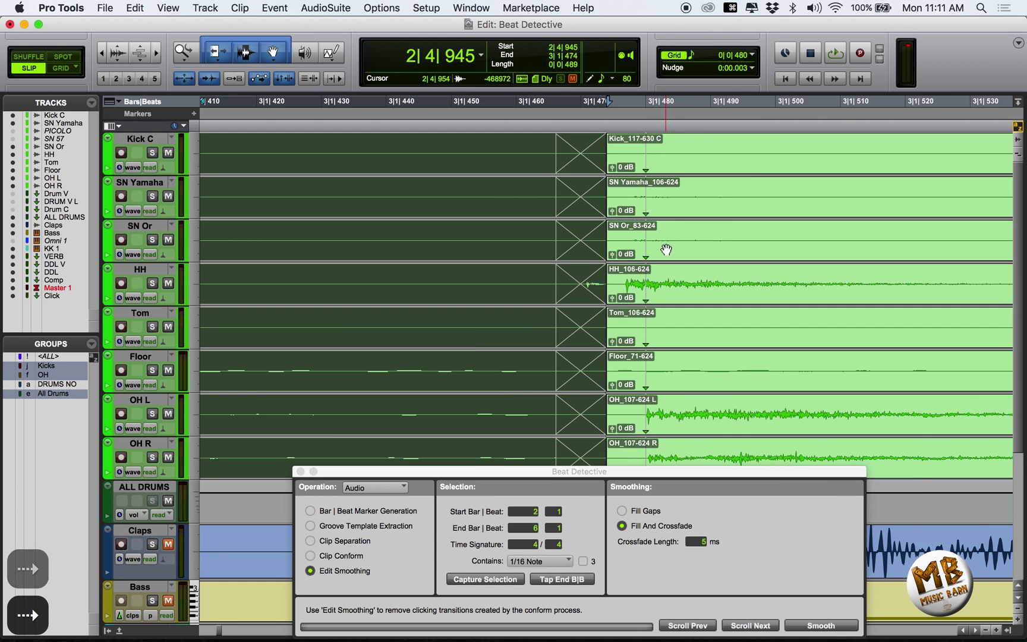
# Examine the crossfades at the clip boundaries through bar 3, up to the boundary at 3|4|480
pyautogui.press('Right')
pyautogui.press('Right')
pyautogui.press('Right')
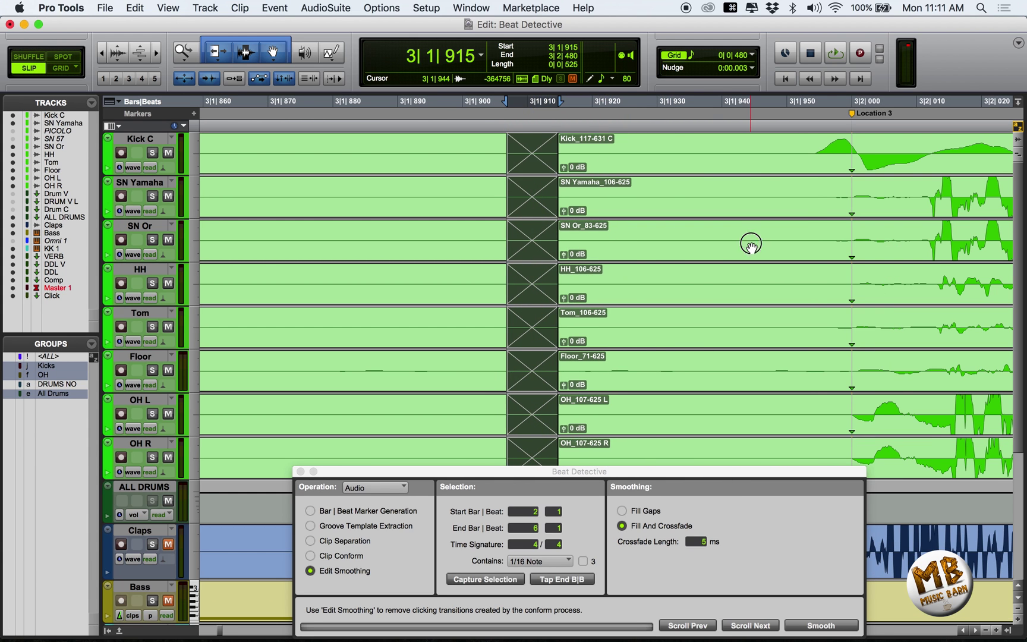
pyautogui.press('Right')
pyautogui.press('Right')
pyautogui.press('Right')
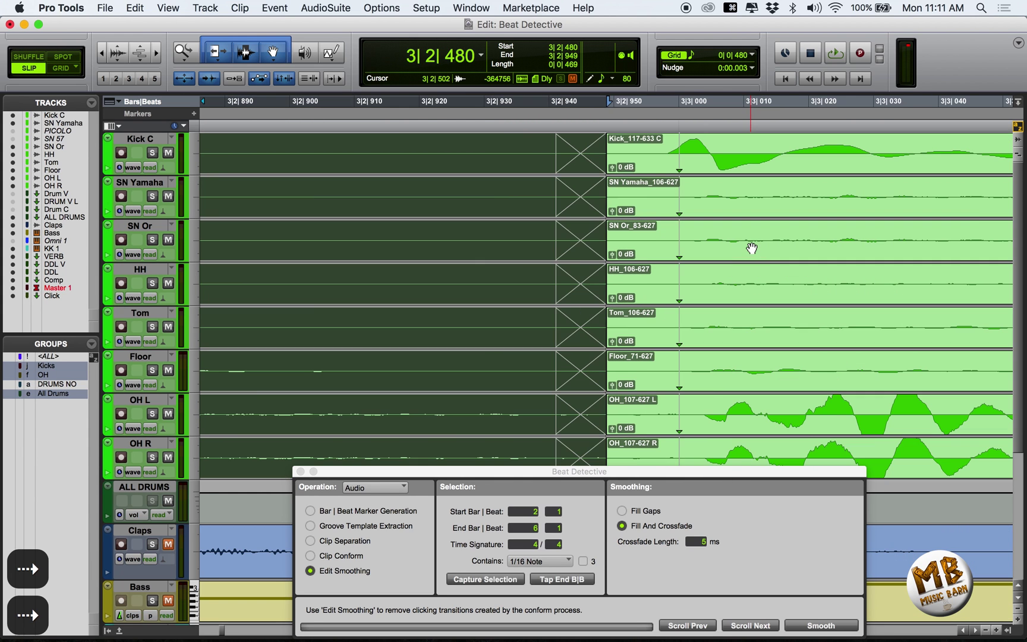
pyautogui.press('Right')
pyautogui.press('Right')
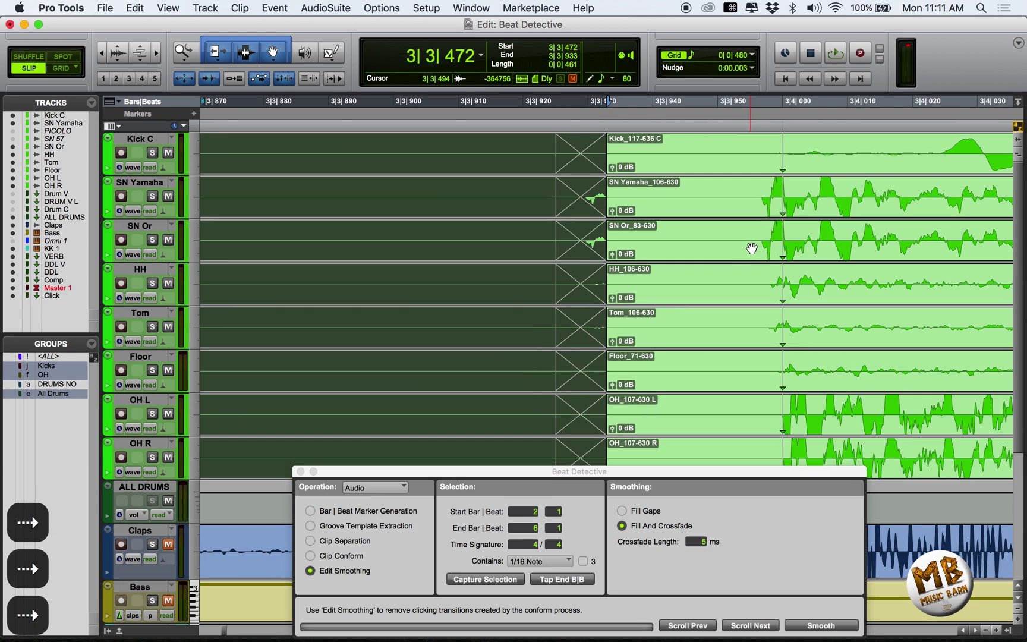
pyautogui.press('Right')
pyautogui.press('Right')
pyautogui.press('Right')
pyautogui.press('Right')
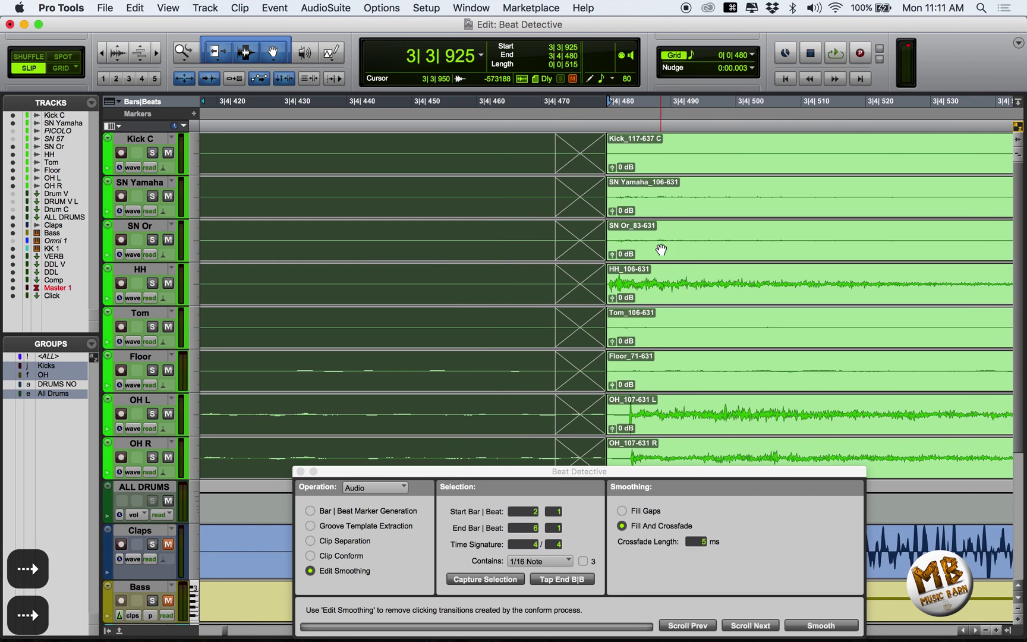
# Examine the drum crossfades through bar 4, up to the clip starting at 5|1|000
pyautogui.press('Right')
pyautogui.press('Right')
pyautogui.press('Right')
pyautogui.press('Right')
pyautogui.press('Right')
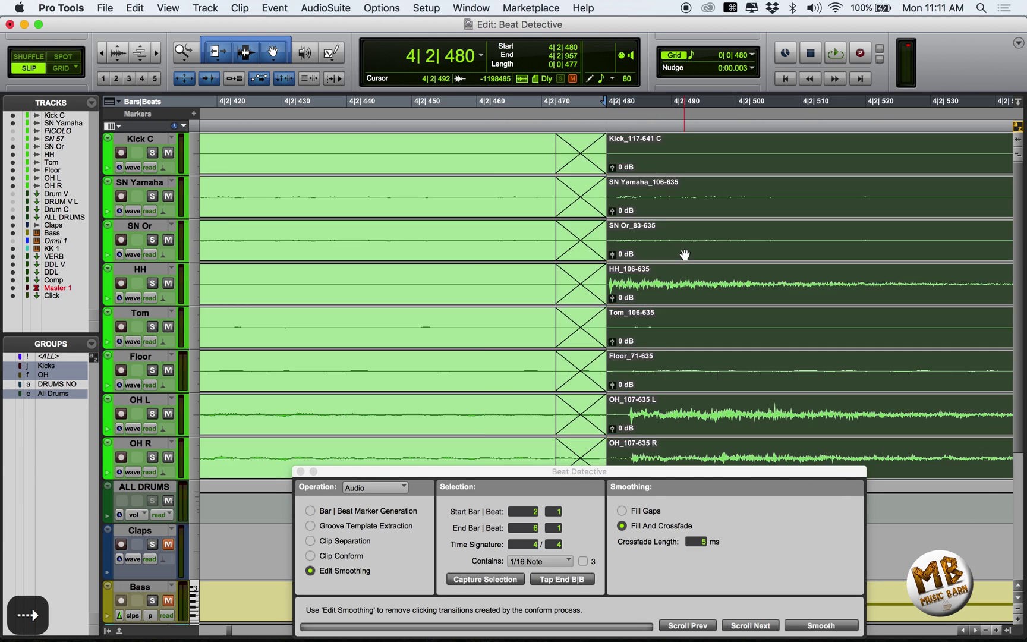
pyautogui.press('Right')
pyautogui.press('Right')
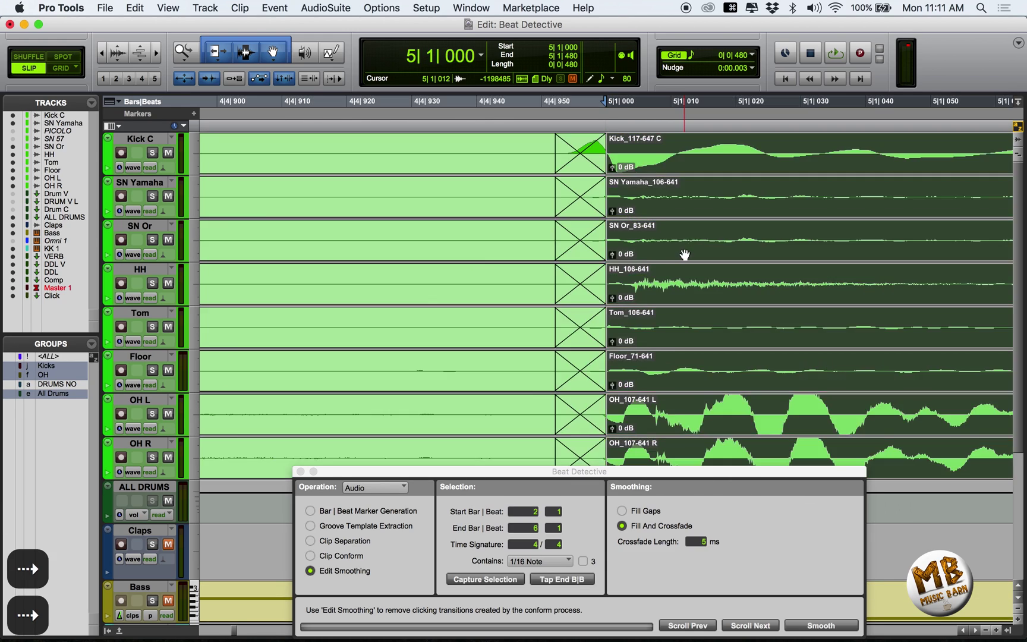
# Inspect the remaining crossfades in bar 5, up to the last drum clip before the End marker
pyautogui.press('Right')
pyautogui.press('Right')
pyautogui.press('Right')
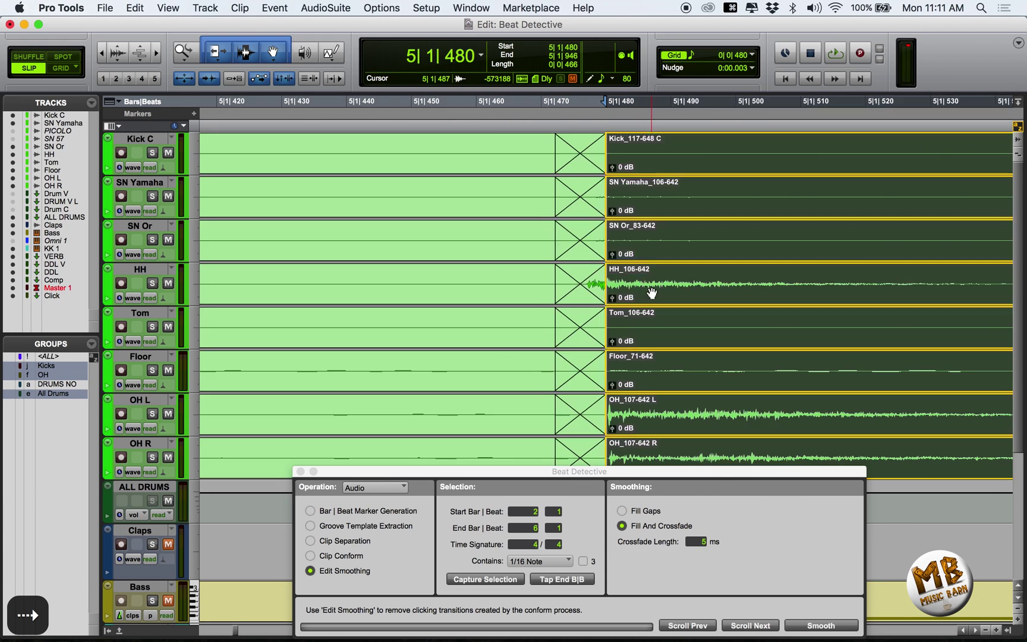
pyautogui.press('Right')
pyautogui.press('Right')
pyautogui.press('Right')
pyautogui.press('Right')
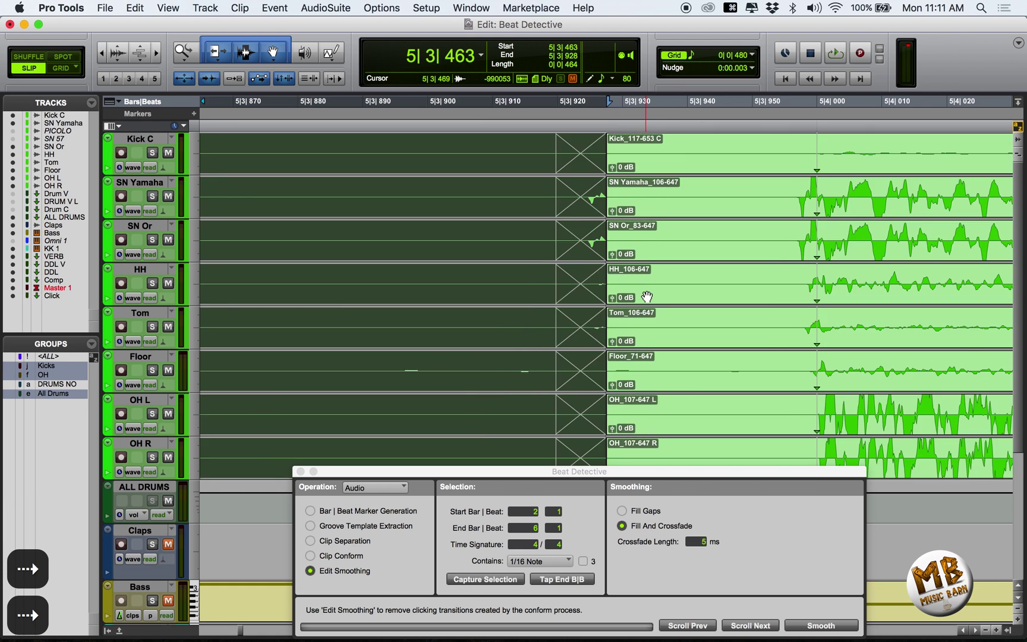
pyautogui.press('Right')
pyautogui.press('Right')
pyautogui.press('Right')
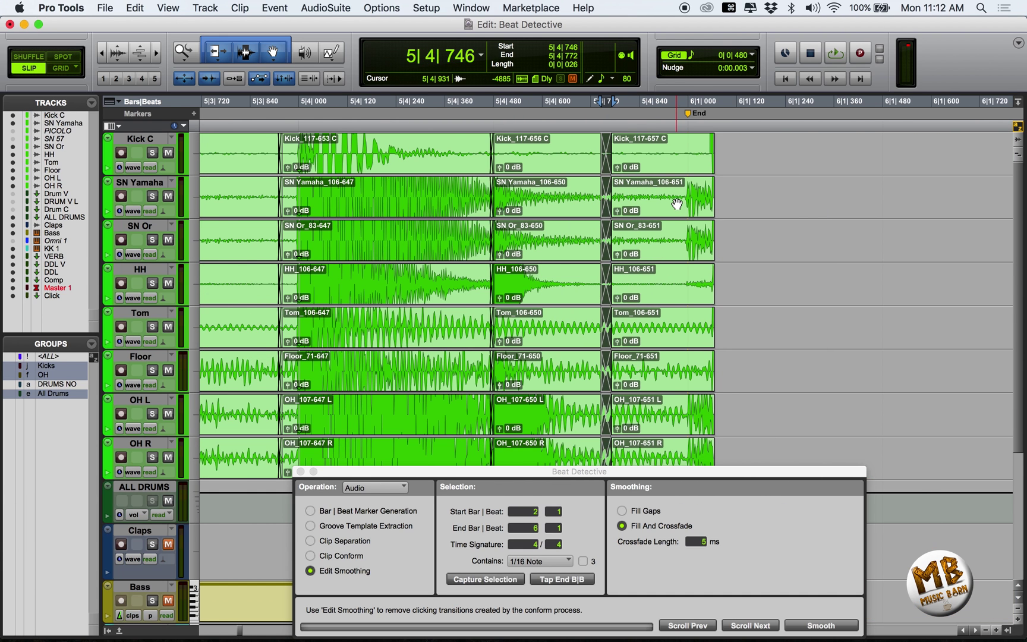
# Switch to Grid mode and trim the end of the last drum clips to the End marker at 6|1|000
pyautogui.click(78, 68)
pyautogui.click(710, 162)
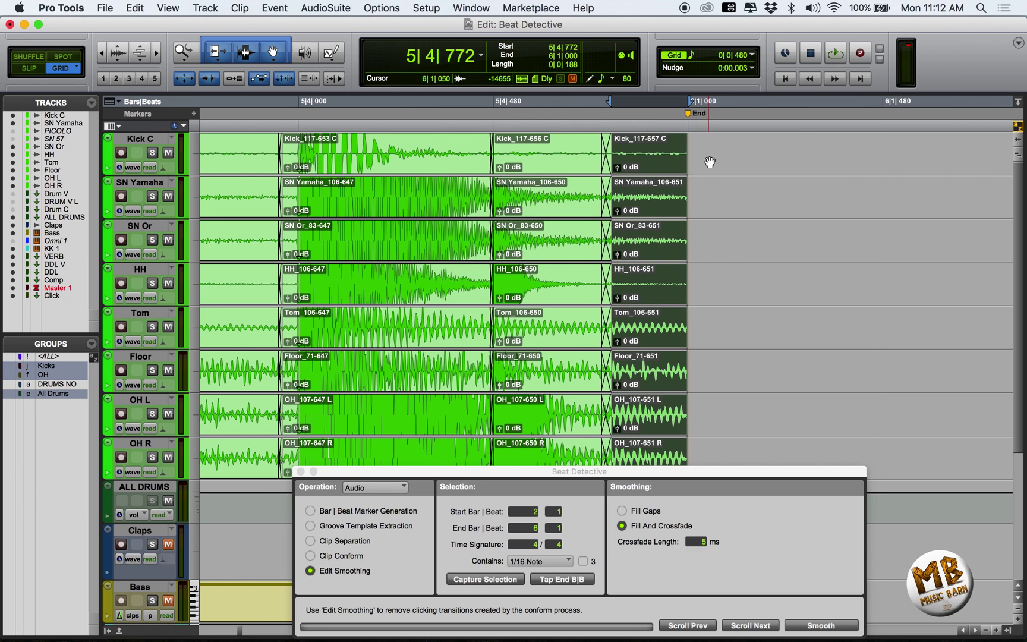
# Play back the edited drums with the whole arrangement from 2|1|000 to listen to the quantised result
pyautogui.hotkey('alt', 'a')
pyautogui.click(214, 131)
pyautogui.press('space')
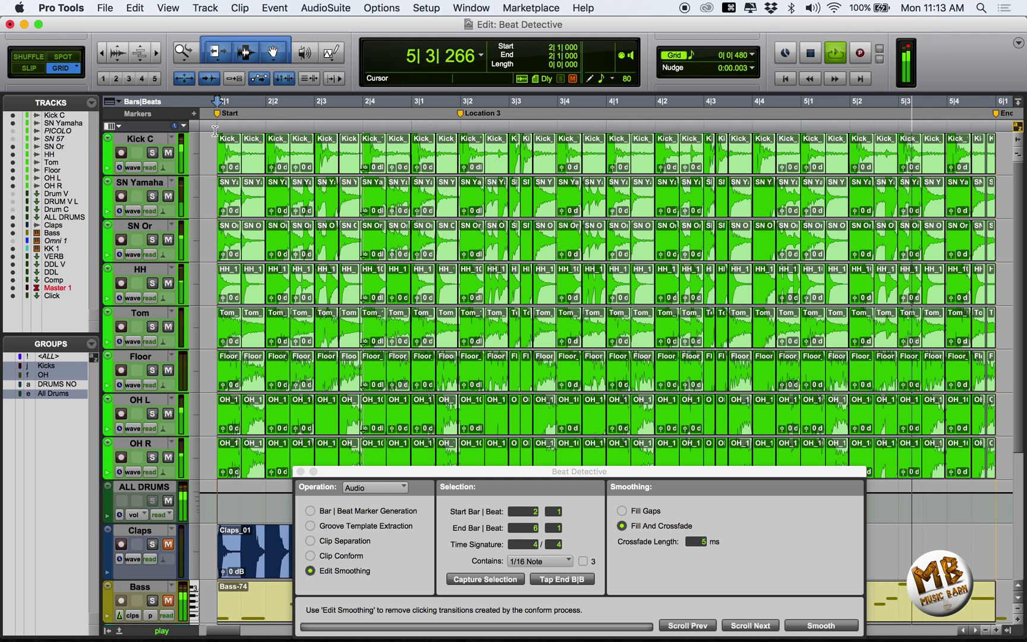
pyautogui.press('space')
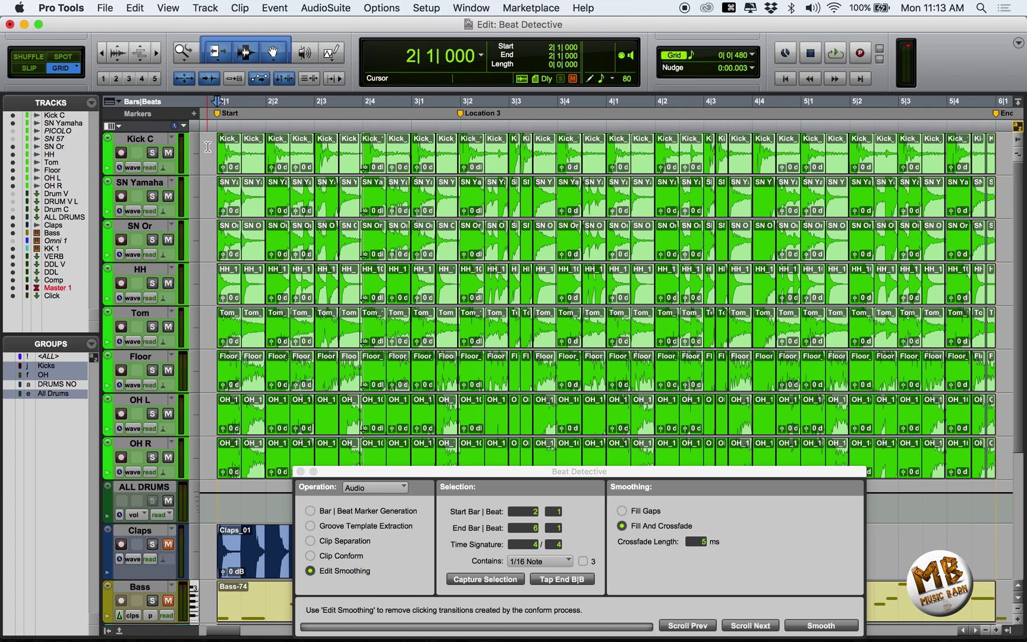
# Show the drum tracks' playlists and duplicate the edited drums from 2|1|000 to 6|1|000 to a new playlist
pyautogui.click(136, 172)
pyautogui.click(163, 134)
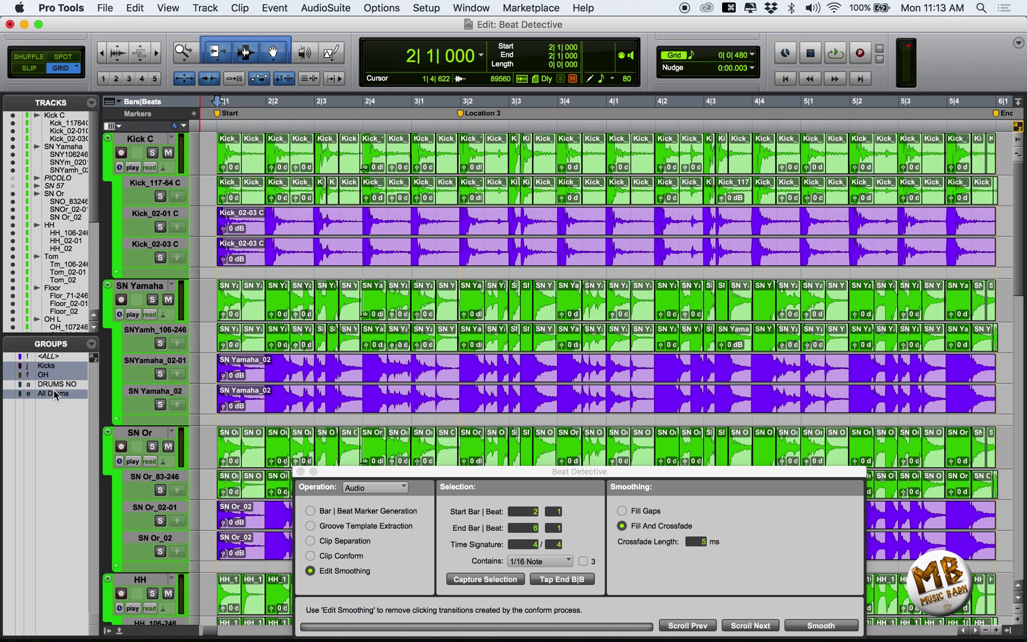
pyautogui.moveTo(1002, 156); pyautogui.dragTo(215, 152)
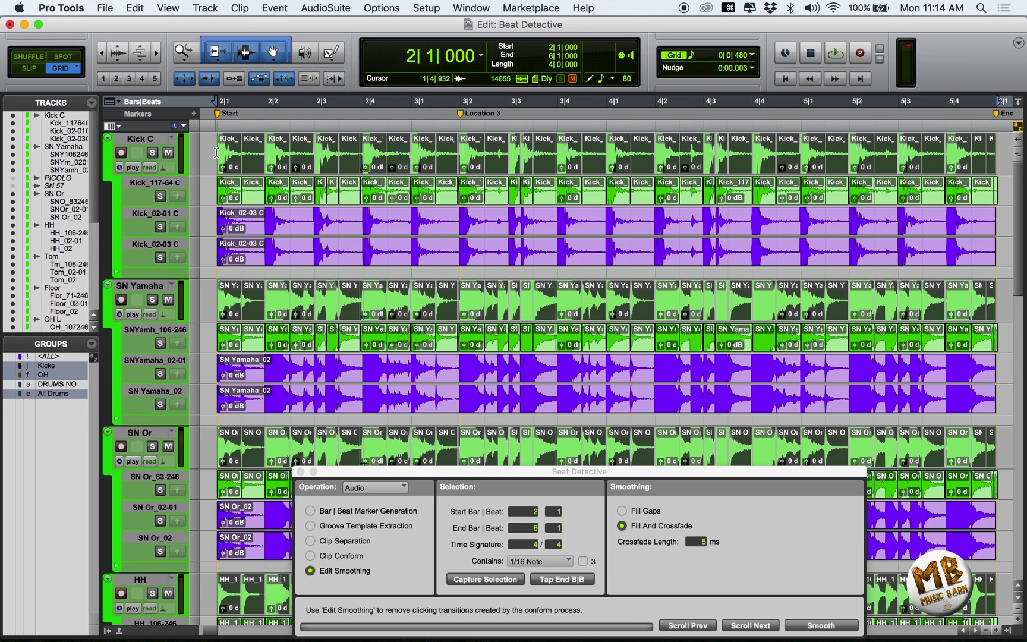
pyautogui.click(226, 263)
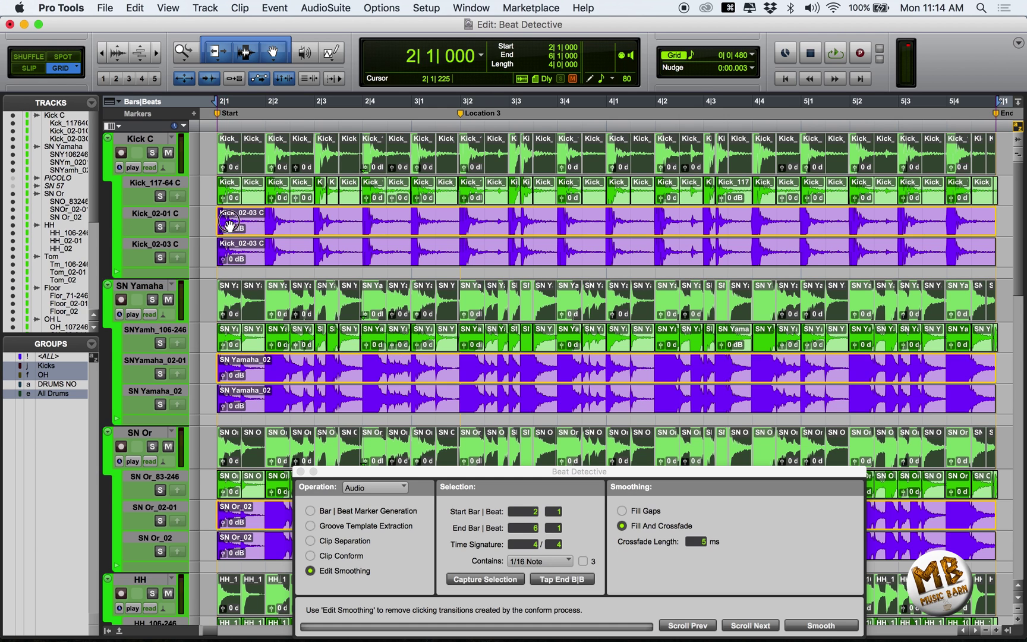
pyautogui.hotkey('ctrl', 'alt', '\\')
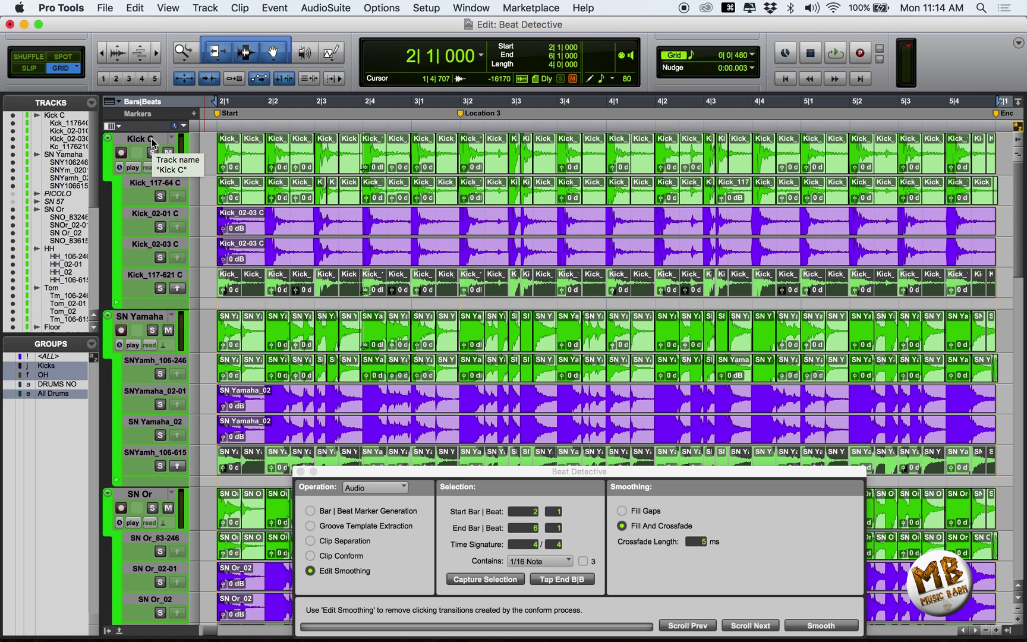
# Return the drum tracks to waveform view and consolidate the clips from 2|1|000 to 6|1|000 on every drum track
pyautogui.hotkey('alt', 'shift', '-')
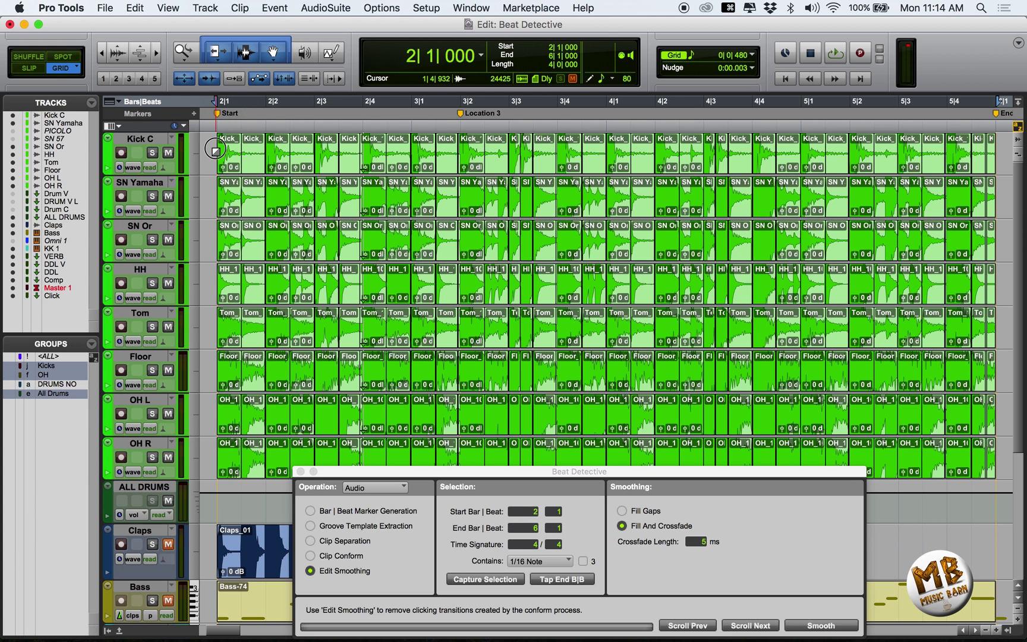
pyautogui.click(137, 8)
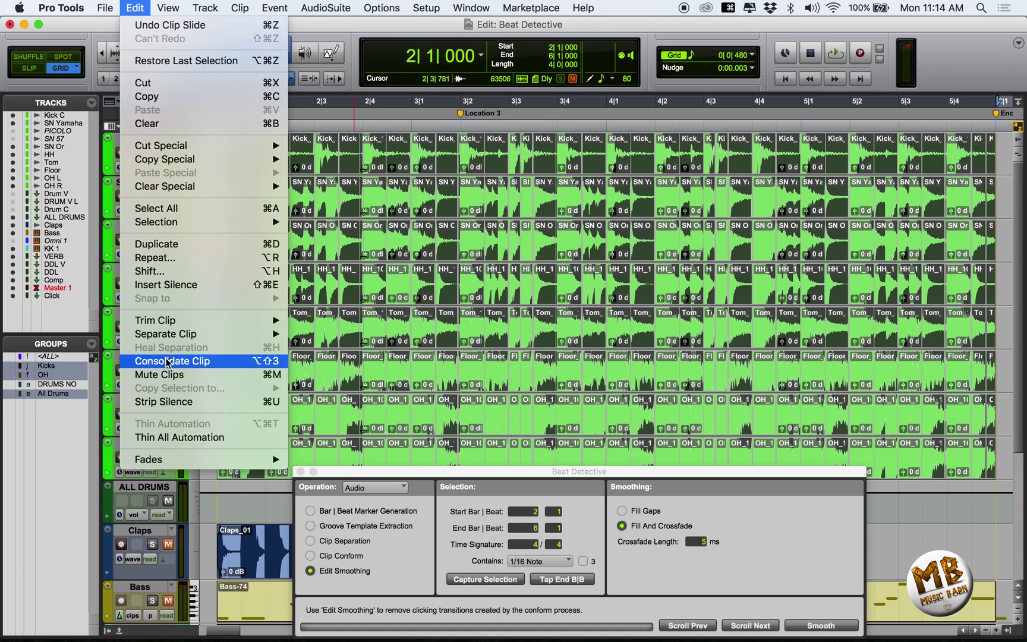
pyautogui.click(349, 24)
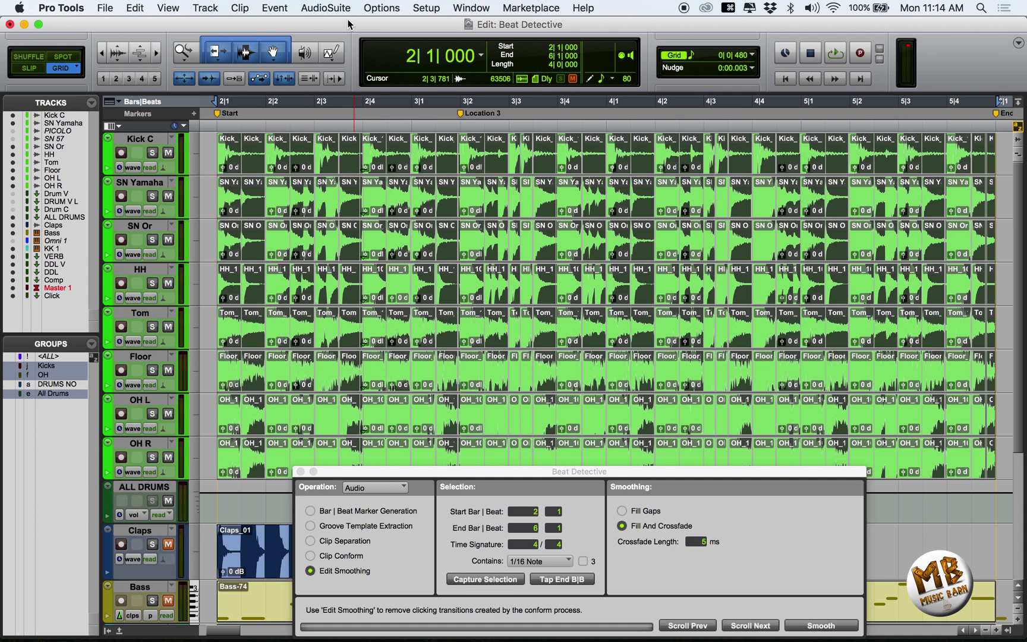
pyautogui.hotkey('alt', 'shift', '3')
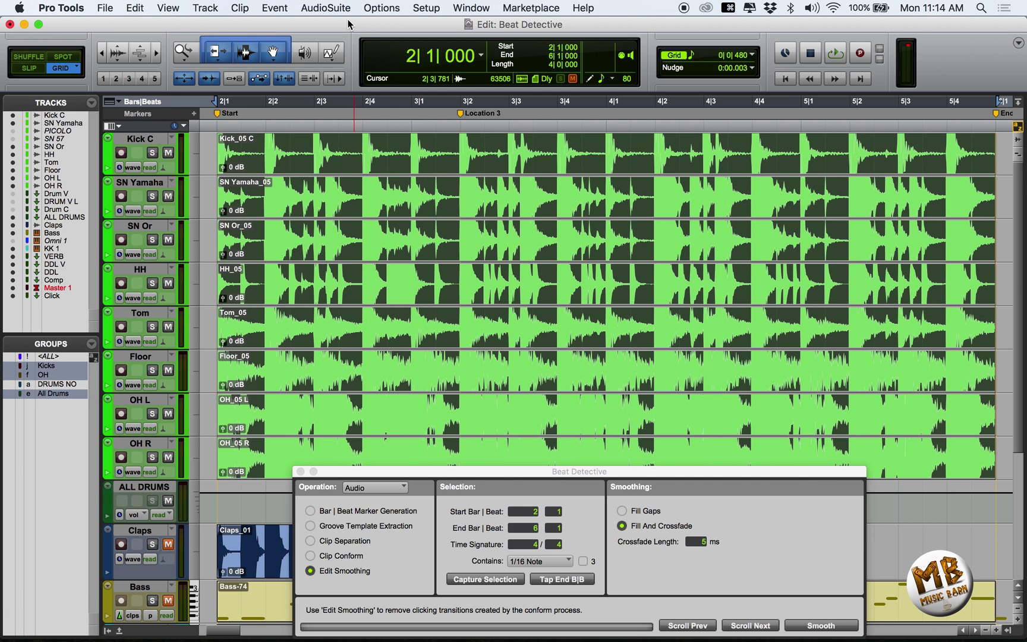
# Play back the consolidated drum clips from the Start marker at 2|1|000
pyautogui.press('space')
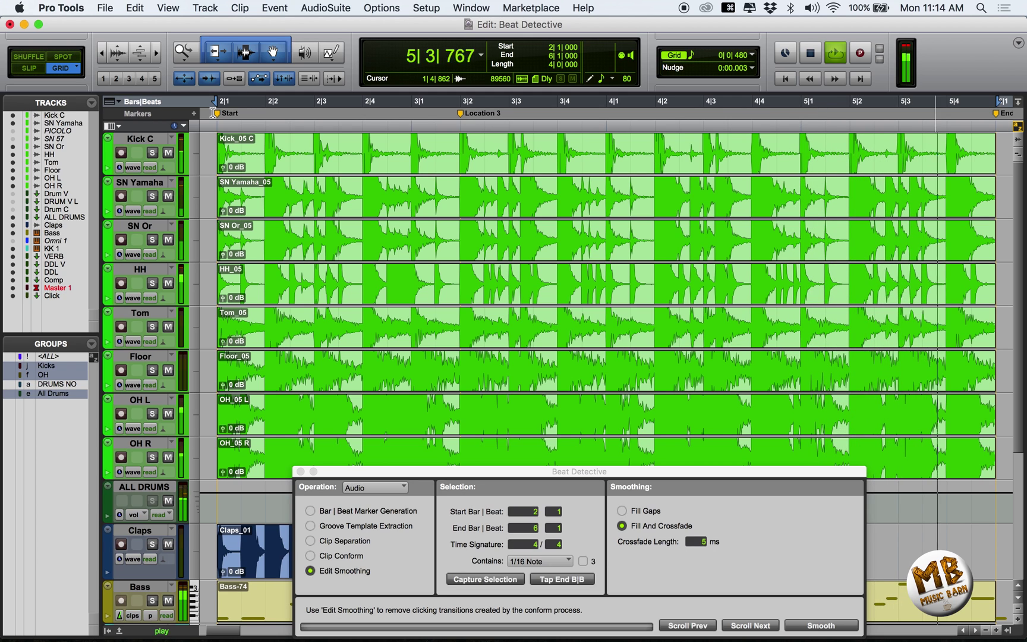
pyautogui.press('space')
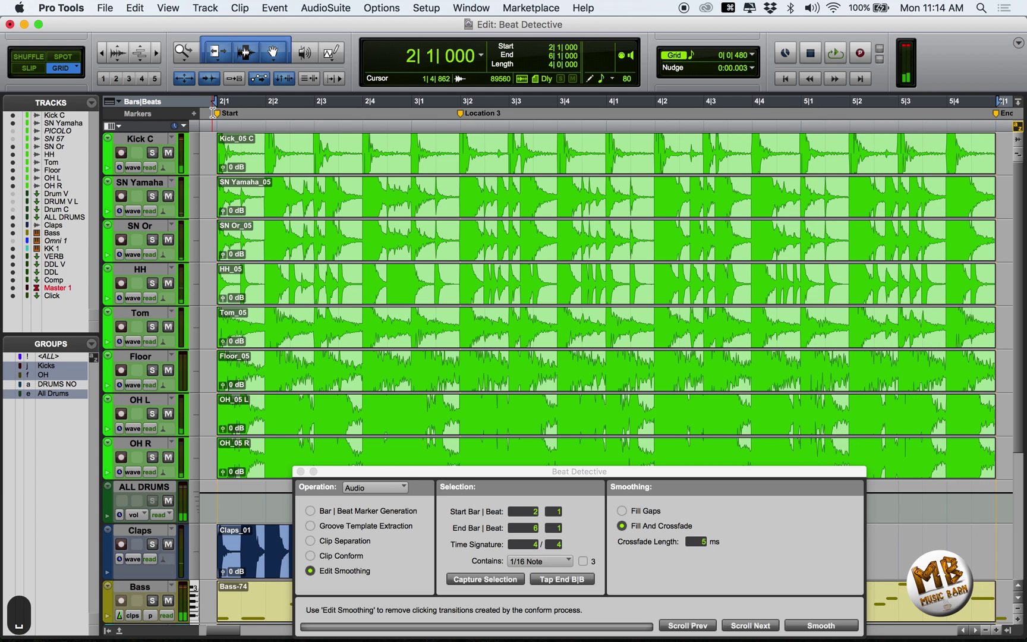